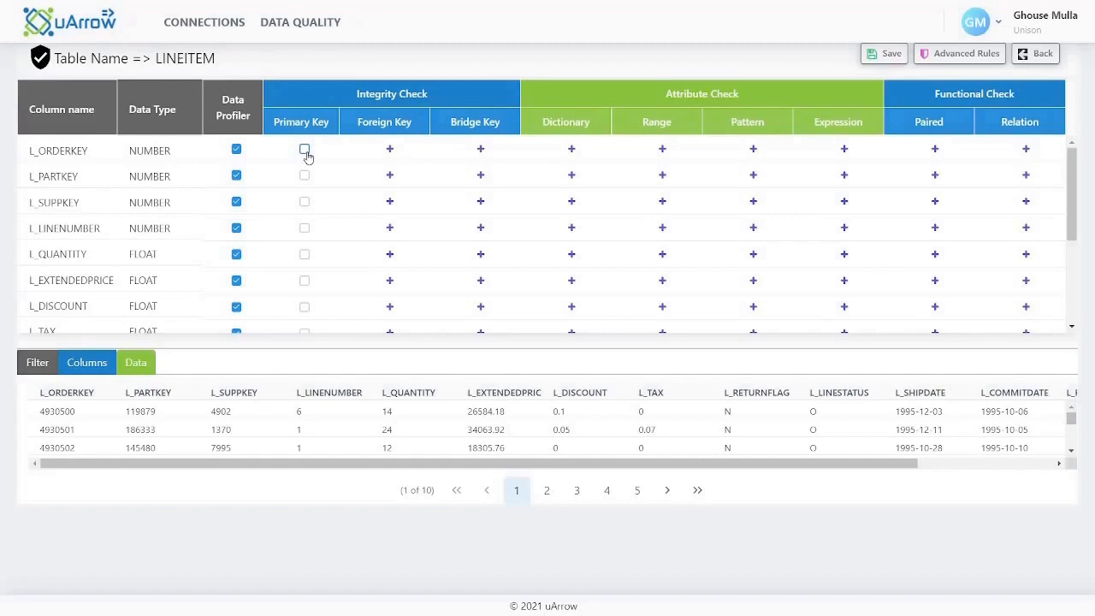
Step: Mark L_ORDERKEY, L_PARTKEY, L_SUPPKEY and L_LINENUMBER as primary key columns of the LINEITEM table
{"action": "left_click", "coordinate": [305, 151]}
{"action": "left_click", "coordinate": [305, 177]}
{"action": "left_click", "coordinate": [305, 204]}
{"action": "left_click", "coordinate": [304, 229]}
Step: Add a foreign key rule for L_ORDERKEY described as "Valid Order", referencing column O_ORDERKEY in the ORDERS table
{"action": "left_click", "coordinate": [389, 150]}
{"action": "left_click_drag", "start_coordinate": [602, 256], "coordinate": [432, 273]}
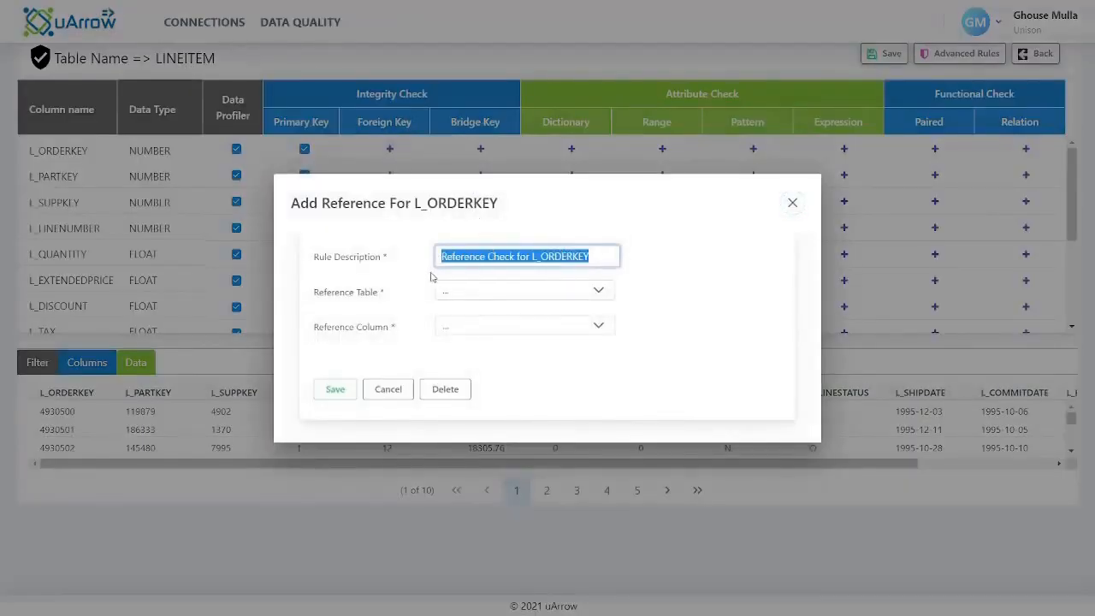
{"action": "type", "text": "Valid Order"}
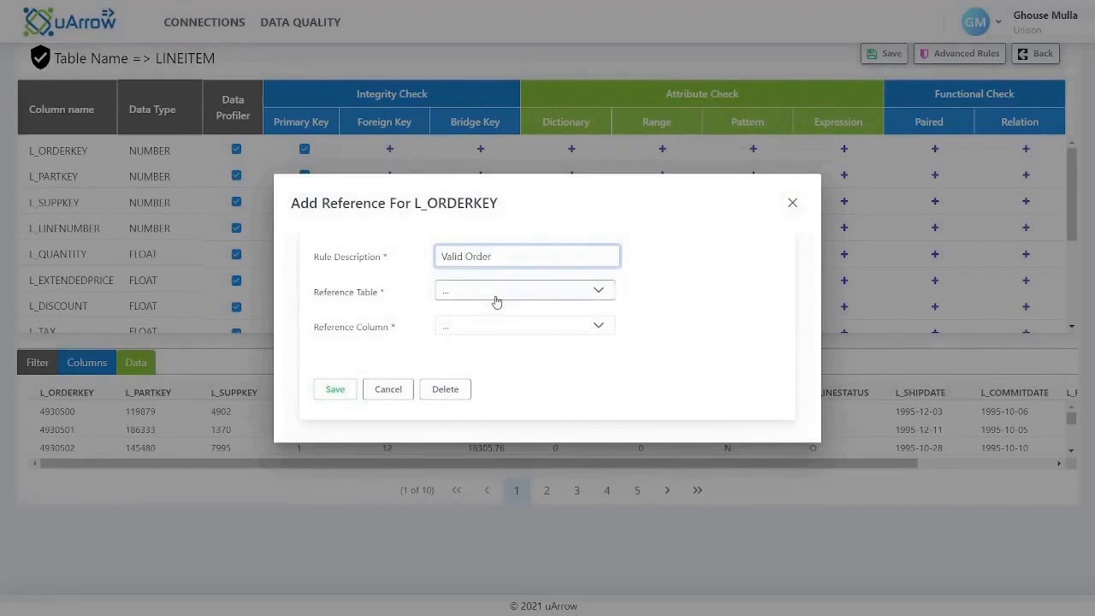
{"action": "left_click", "coordinate": [493, 296]}
{"action": "left_click", "coordinate": [484, 398]}
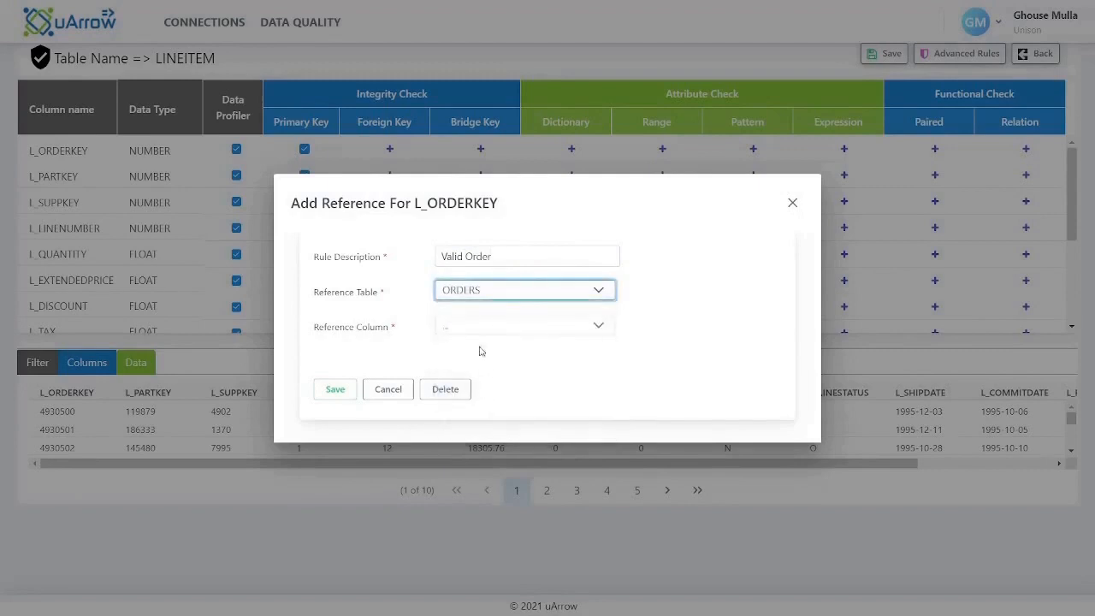
{"action": "left_click", "coordinate": [479, 332]}
{"action": "left_click", "coordinate": [490, 357]}
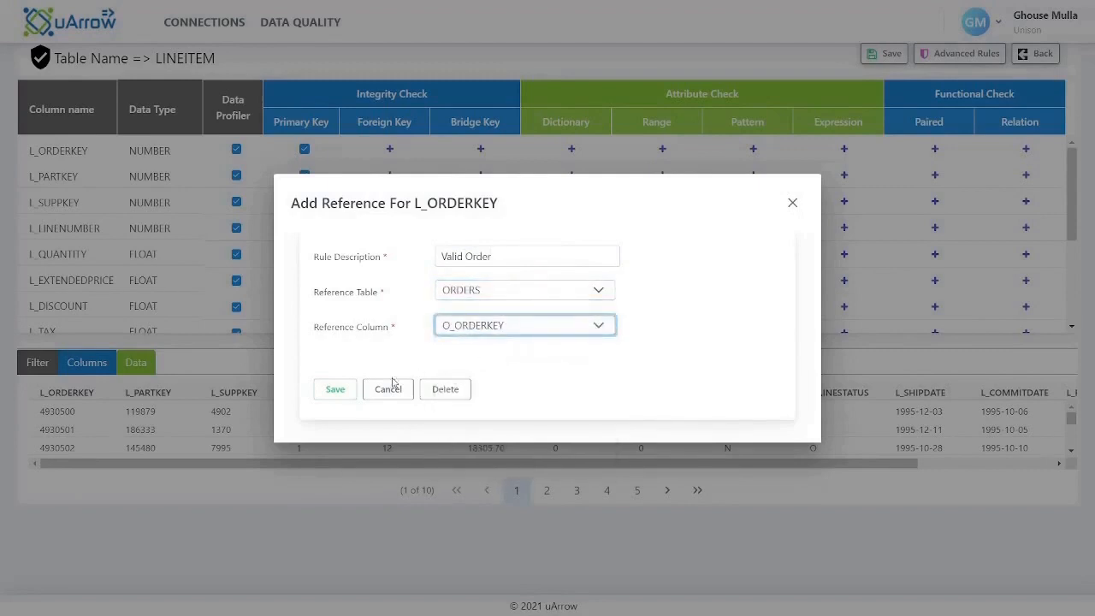
{"action": "left_click", "coordinate": [340, 391]}
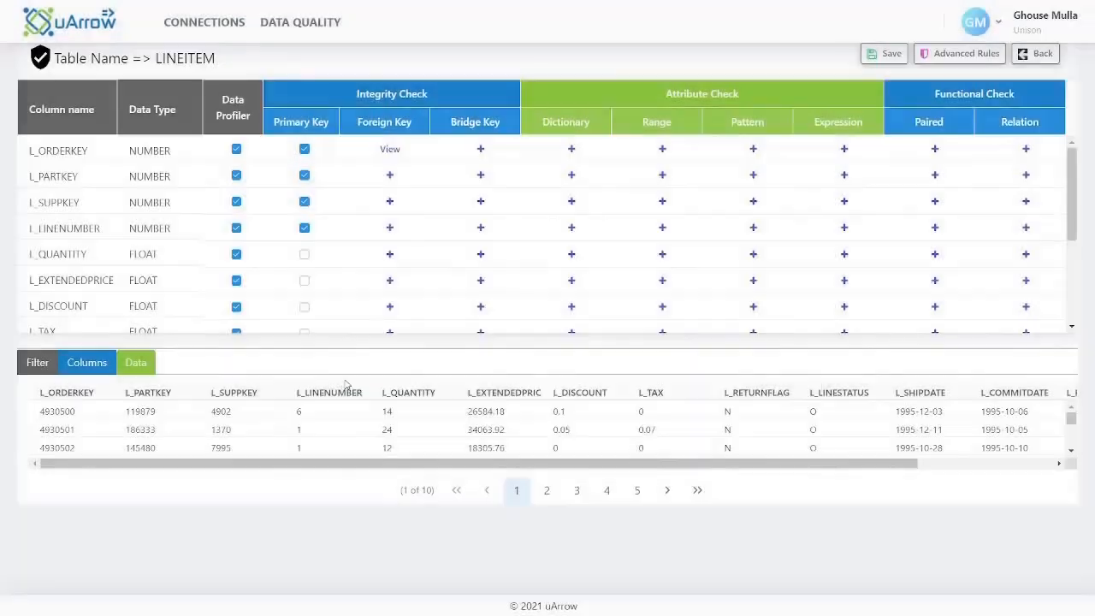
Step: Add a foreign key rule for L_PARTKEY referencing column P_PARTKEY in the PART table, keeping the default description
{"action": "left_click", "coordinate": [390, 177]}
{"action": "left_click", "coordinate": [476, 292]}
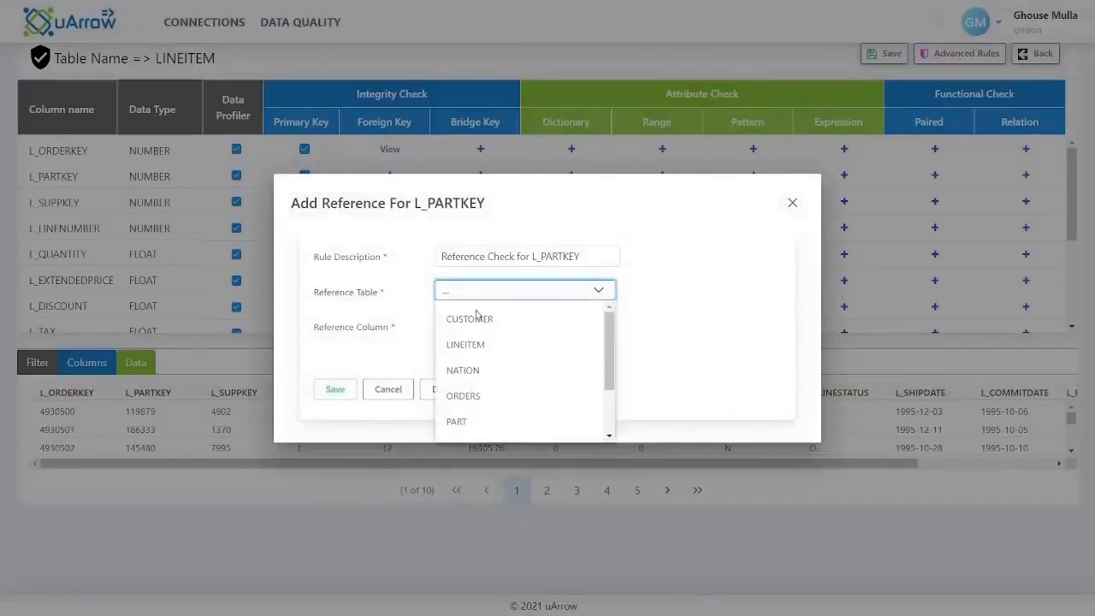
{"action": "left_click", "coordinate": [474, 422]}
{"action": "left_click", "coordinate": [479, 332]}
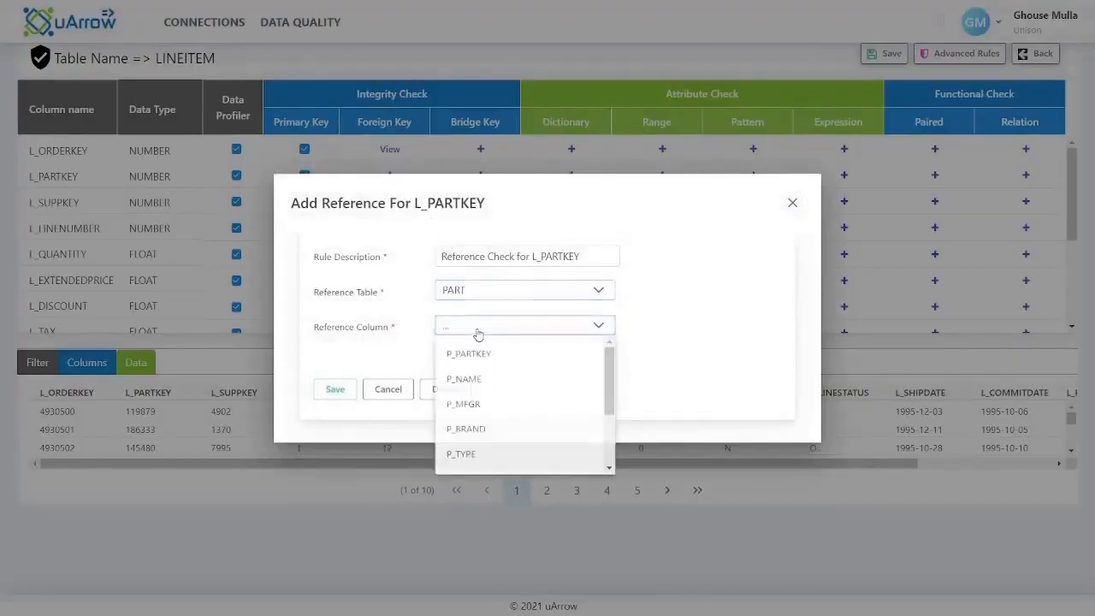
{"action": "left_click", "coordinate": [483, 352]}
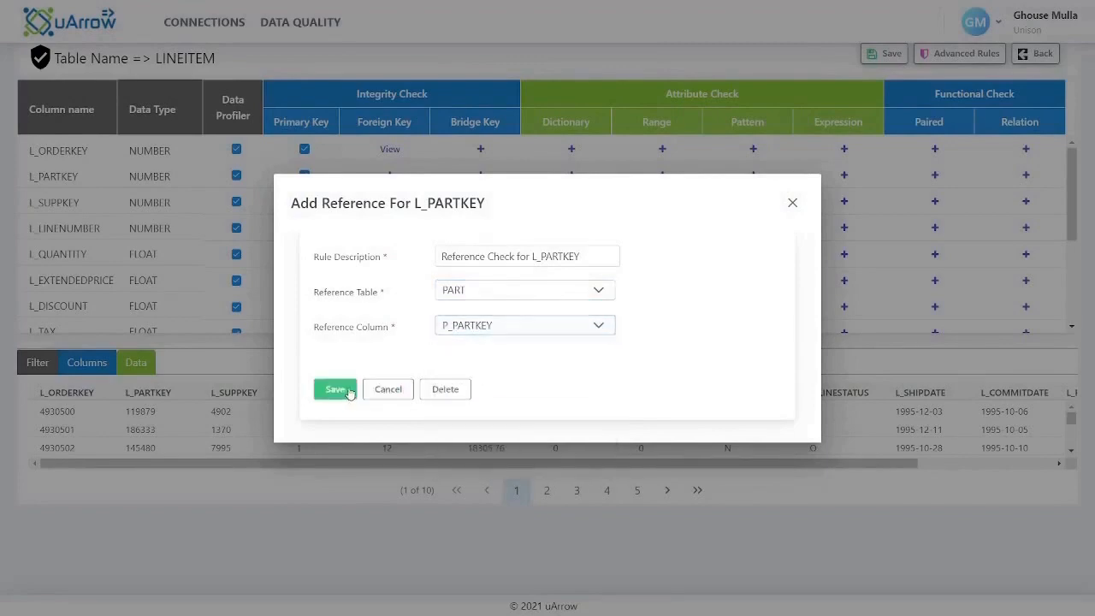
{"action": "left_click", "coordinate": [335, 390]}
Step: Add a foreign key rule for L_SUPPKEY referencing the first listed column of the SUPPLIER table, keeping the default description
{"action": "left_click", "coordinate": [390, 203]}
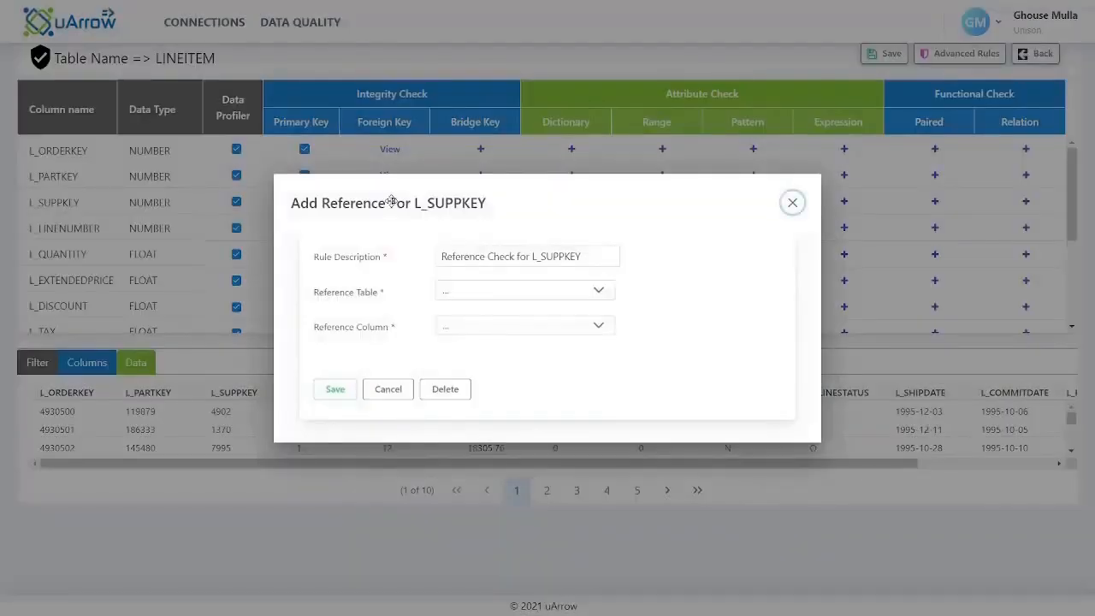
{"action": "left_click", "coordinate": [469, 295]}
{"action": "scroll", "coordinate": [497, 374], "scroll_direction": "down", "scroll_amount": 3}
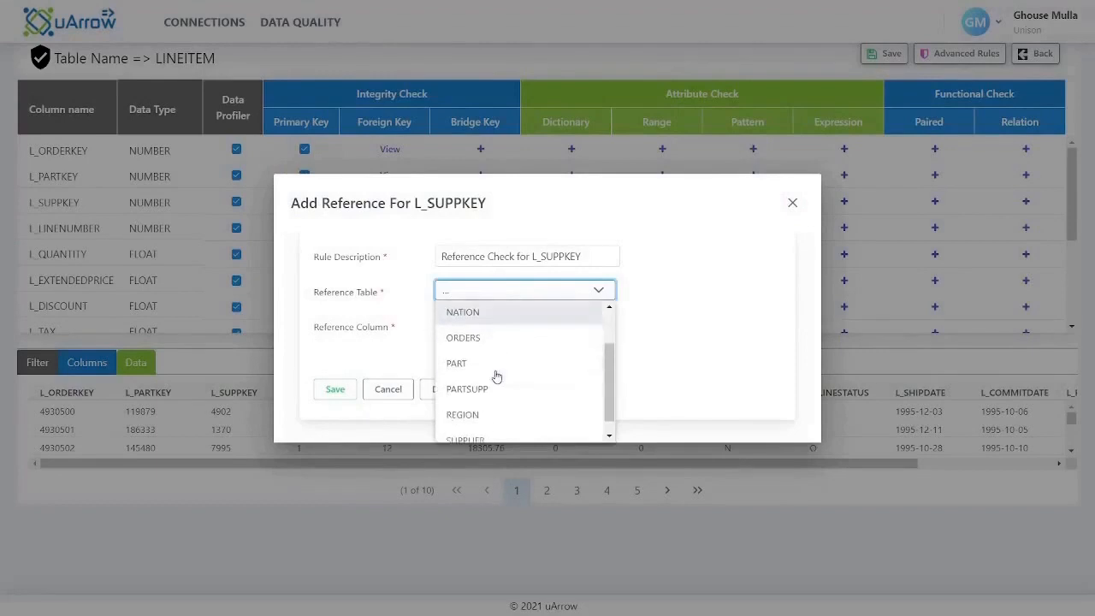
{"action": "left_click", "coordinate": [480, 425]}
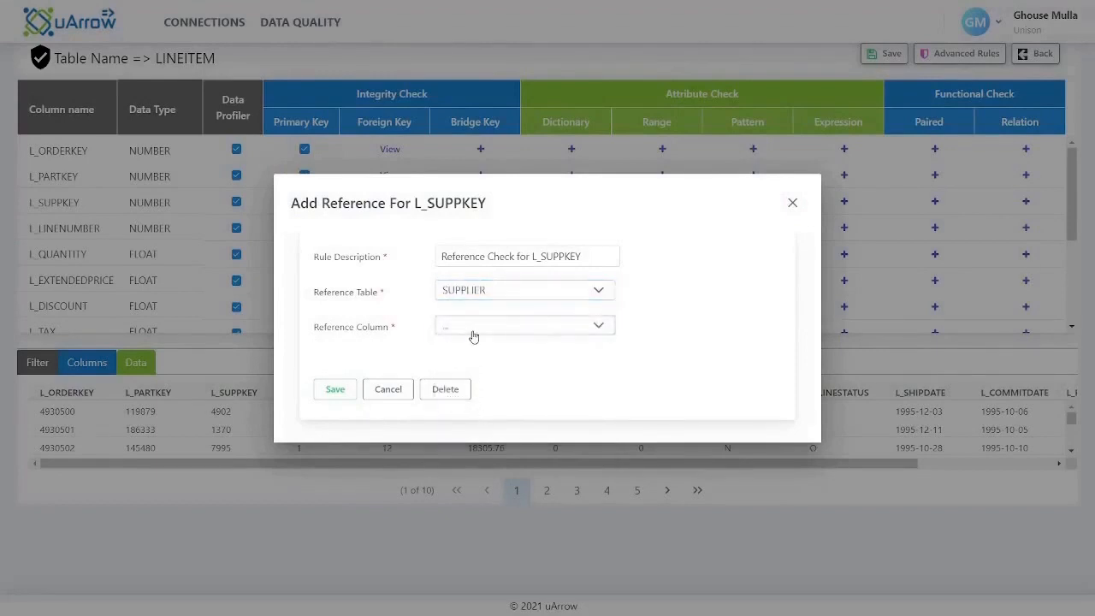
{"action": "left_click", "coordinate": [472, 329]}
{"action": "left_click", "coordinate": [471, 355]}
{"action": "left_click", "coordinate": [335, 391]}
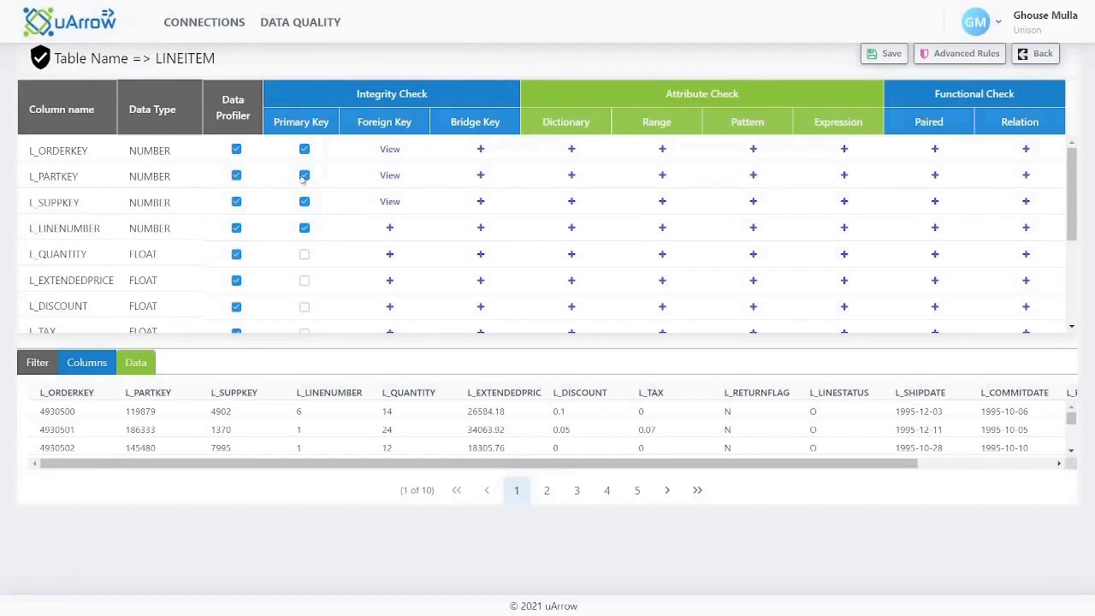
Step: Start a bridge key rule for L_PARTKEY using the PARTSUPP table with bridge columns PS_PARTKEY and PS_SUPPKEY
{"action": "left_click", "coordinate": [480, 174]}
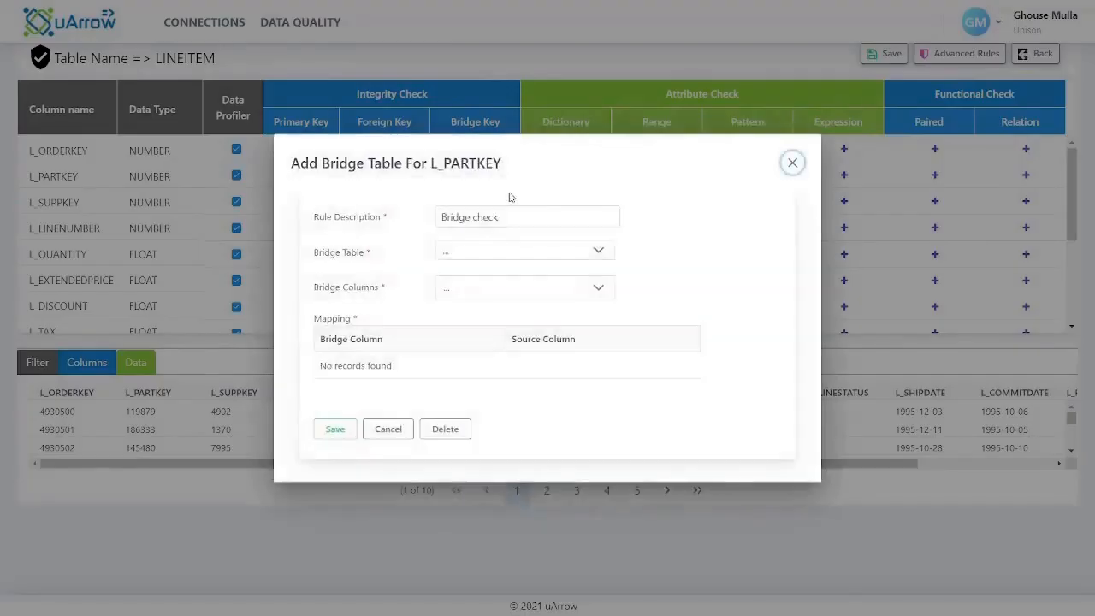
{"action": "left_click", "coordinate": [490, 252]}
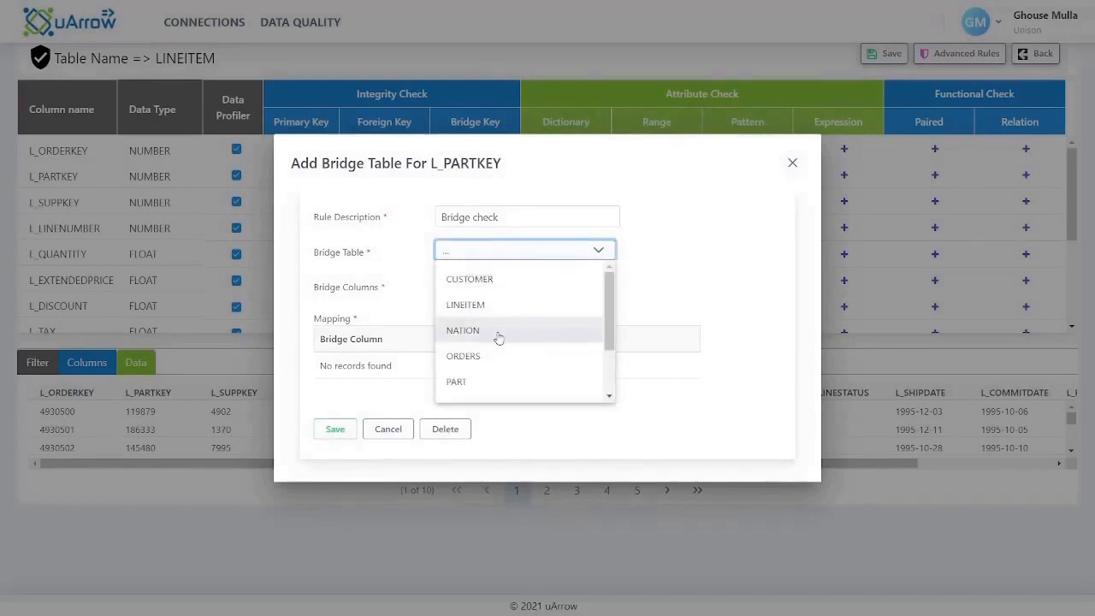
{"action": "scroll", "coordinate": [494, 339], "scroll_direction": "down", "scroll_amount": 1}
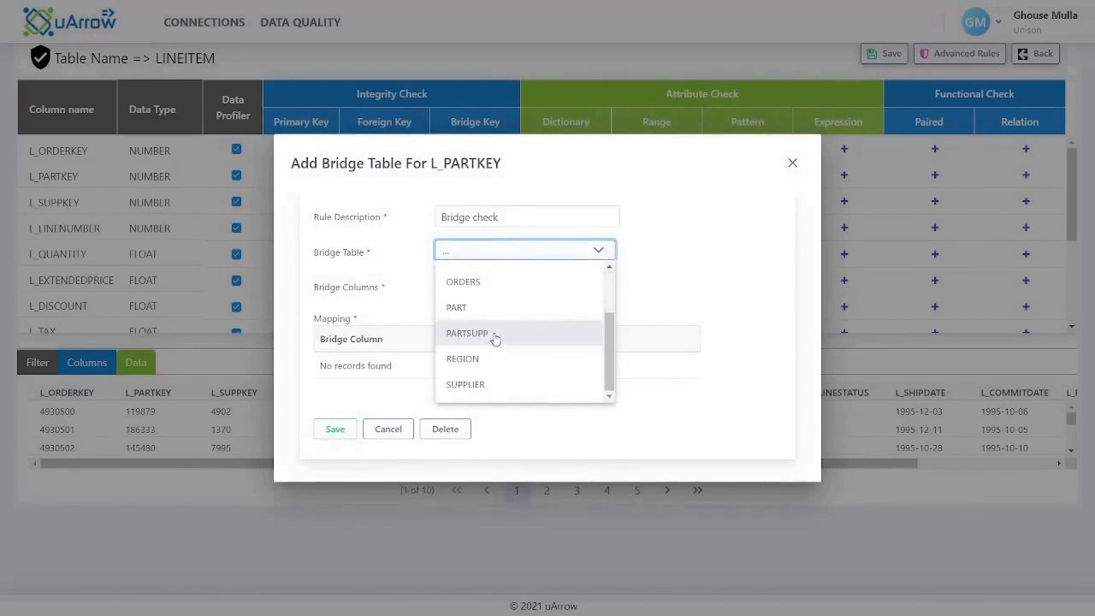
{"action": "left_click", "coordinate": [495, 339]}
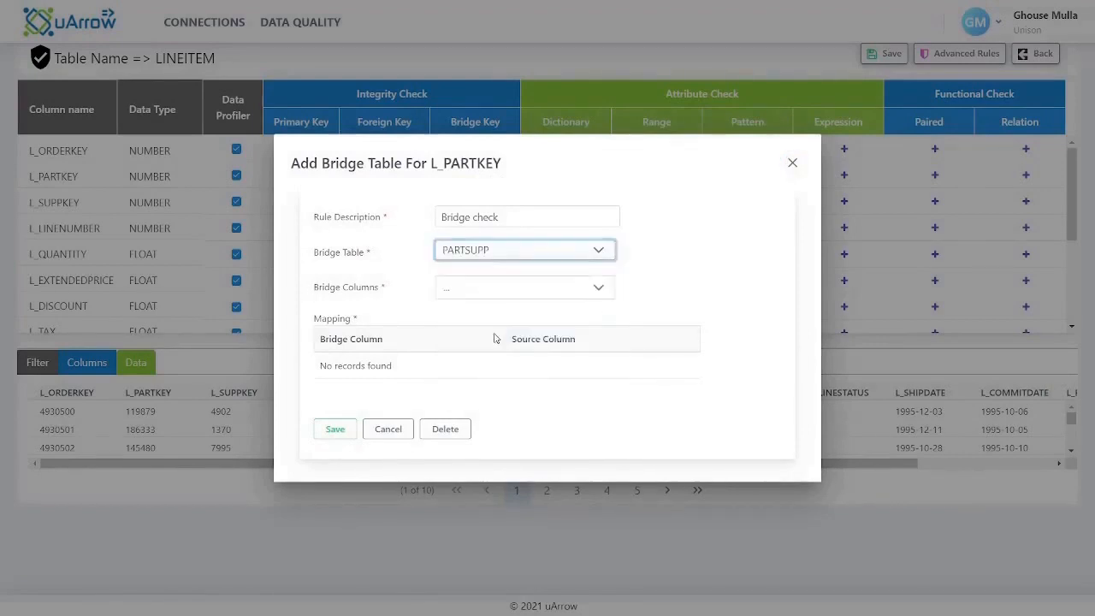
{"action": "left_click", "coordinate": [483, 289]}
{"action": "left_click", "coordinate": [451, 351]}
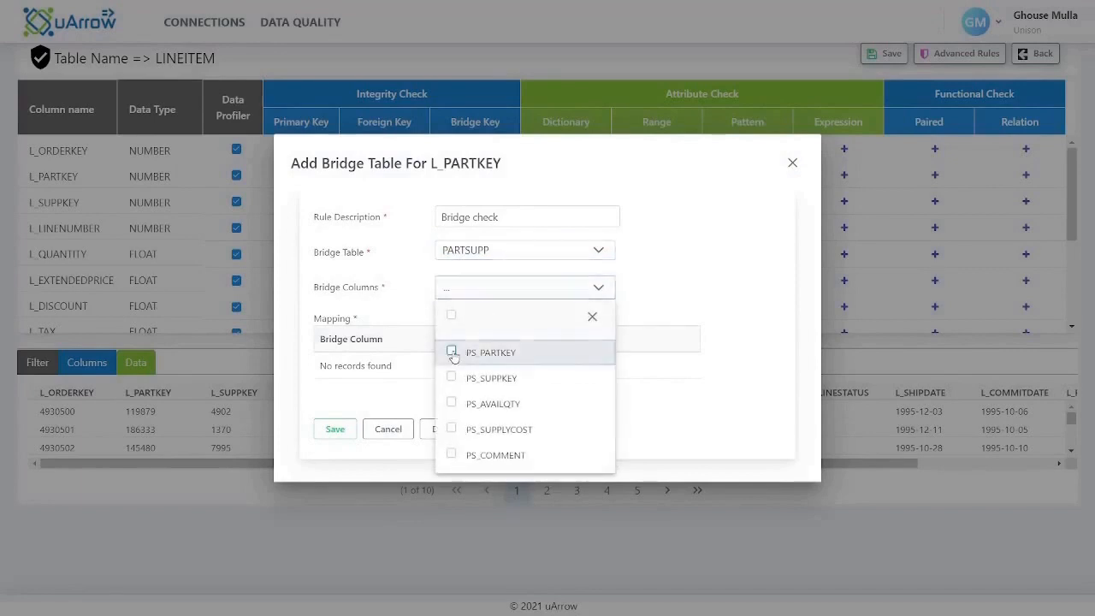
{"action": "left_click", "coordinate": [451, 378]}
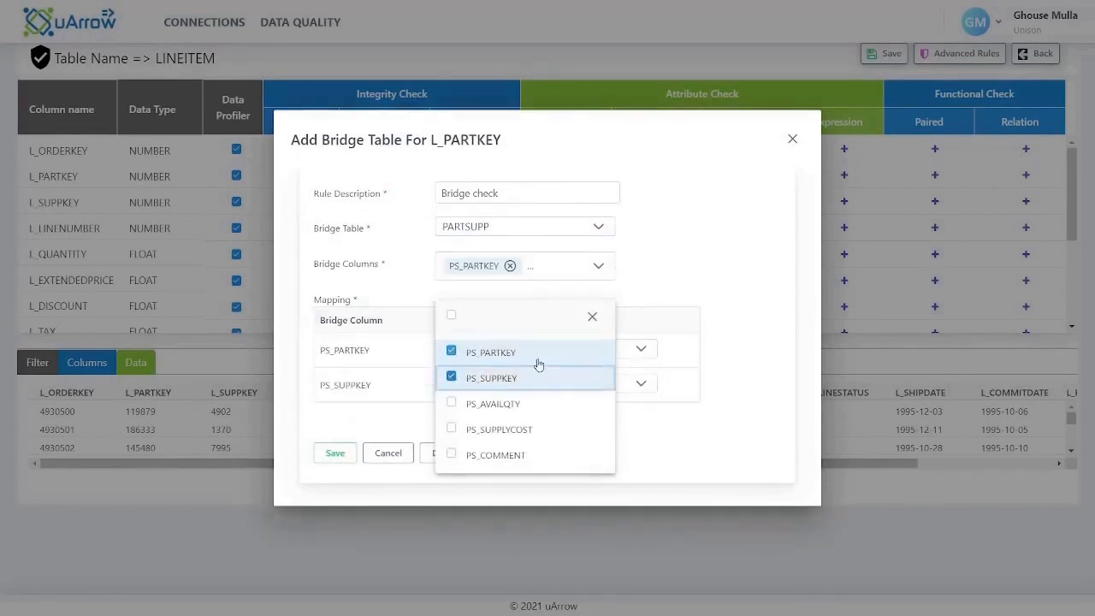
{"action": "left_click", "coordinate": [663, 289]}
Step: Map PS_PARTKEY to L_PARTKEY and PS_SUPPKEY to L_SUPPKEY in the bridge rule and save it
{"action": "left_click", "coordinate": [641, 351]}
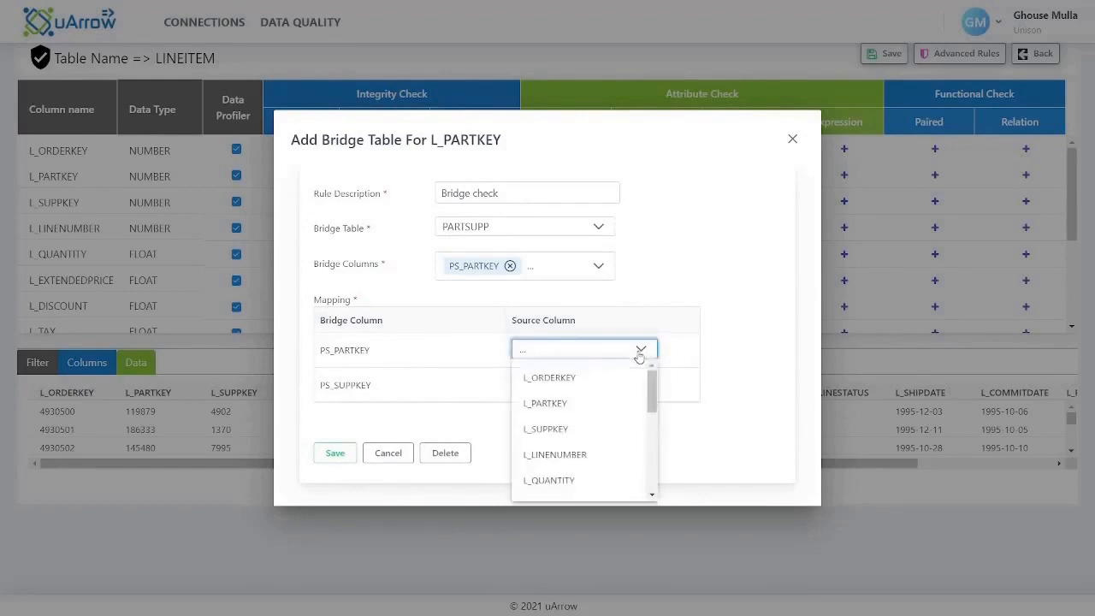
{"action": "left_click", "coordinate": [568, 402]}
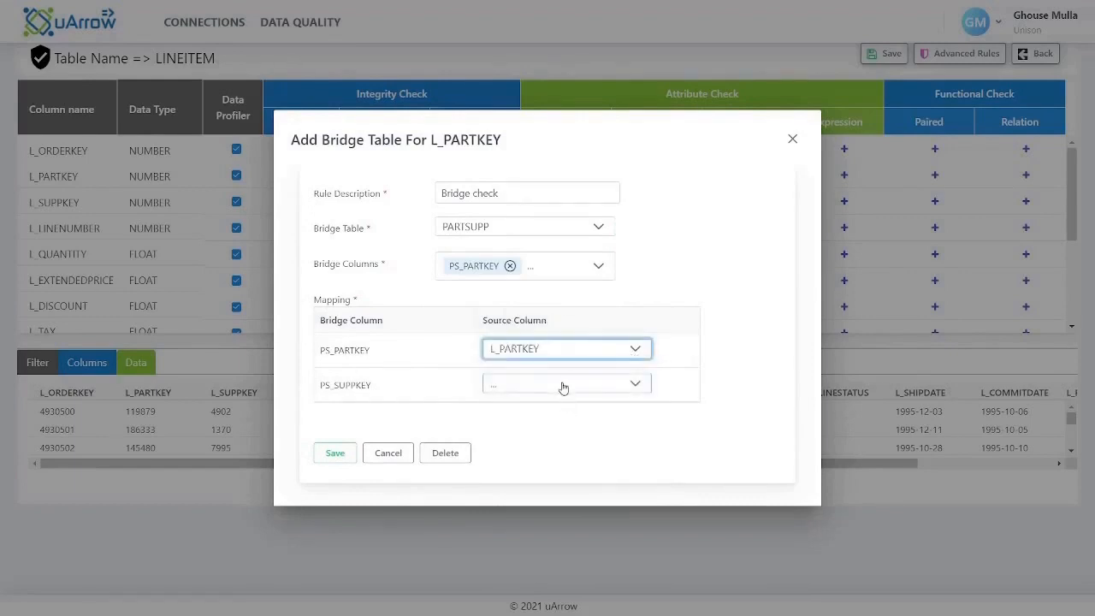
{"action": "left_click", "coordinate": [562, 384]}
{"action": "left_click", "coordinate": [546, 440]}
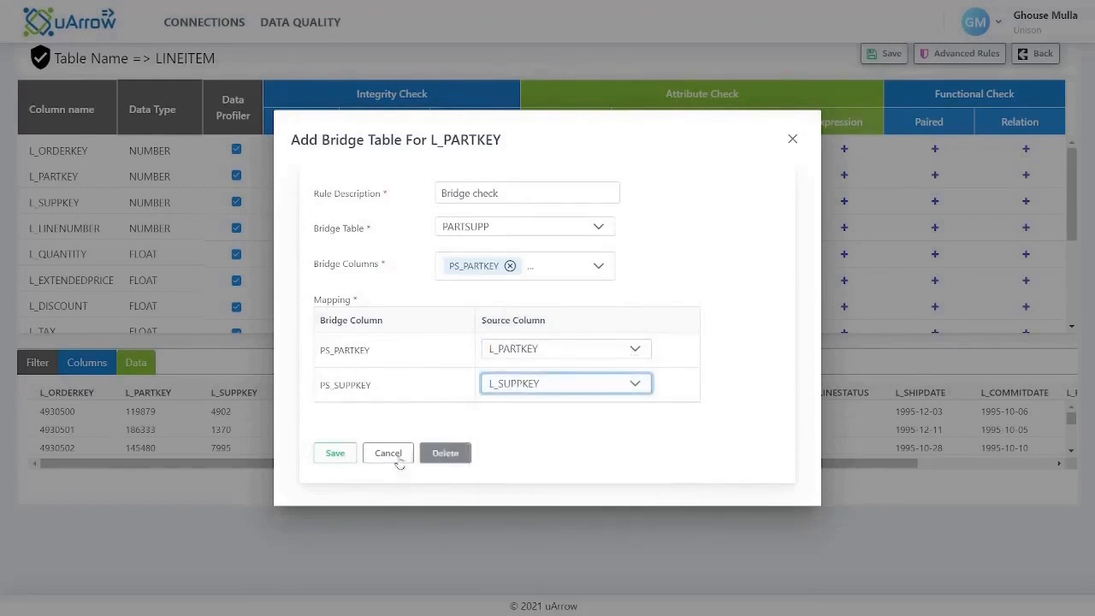
{"action": "left_click", "coordinate": [340, 457]}
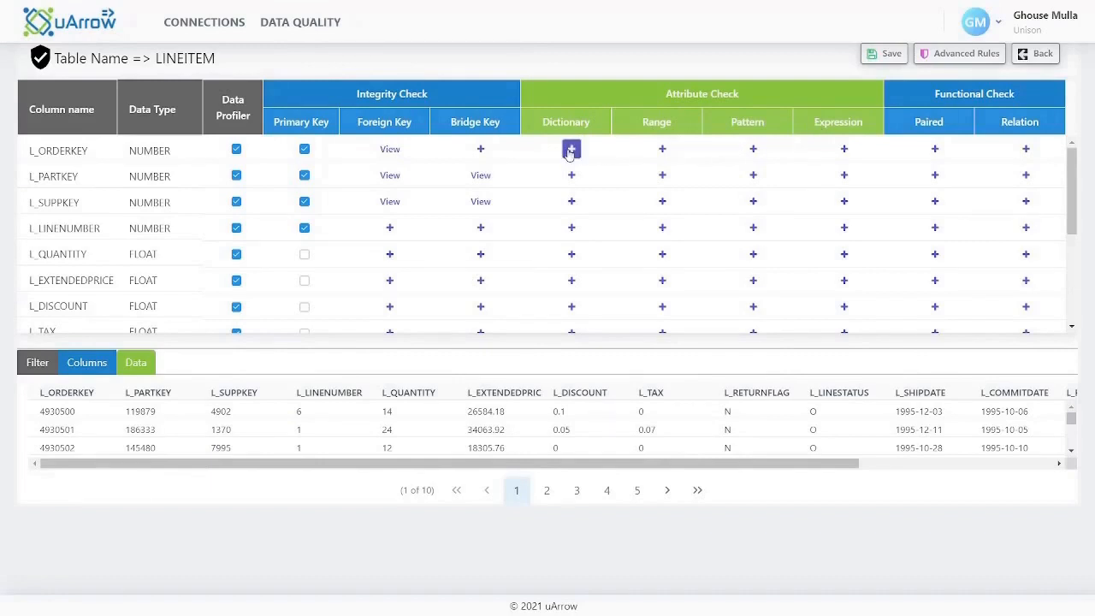
Step: From L_RETURNFLAG's dictionary check, create a dictionary with name and description DICT_LINESTATUS, upload its L_LINESTATUS values and save it
{"action": "scroll", "coordinate": [574, 193], "scroll_direction": "down", "scroll_amount": 1}
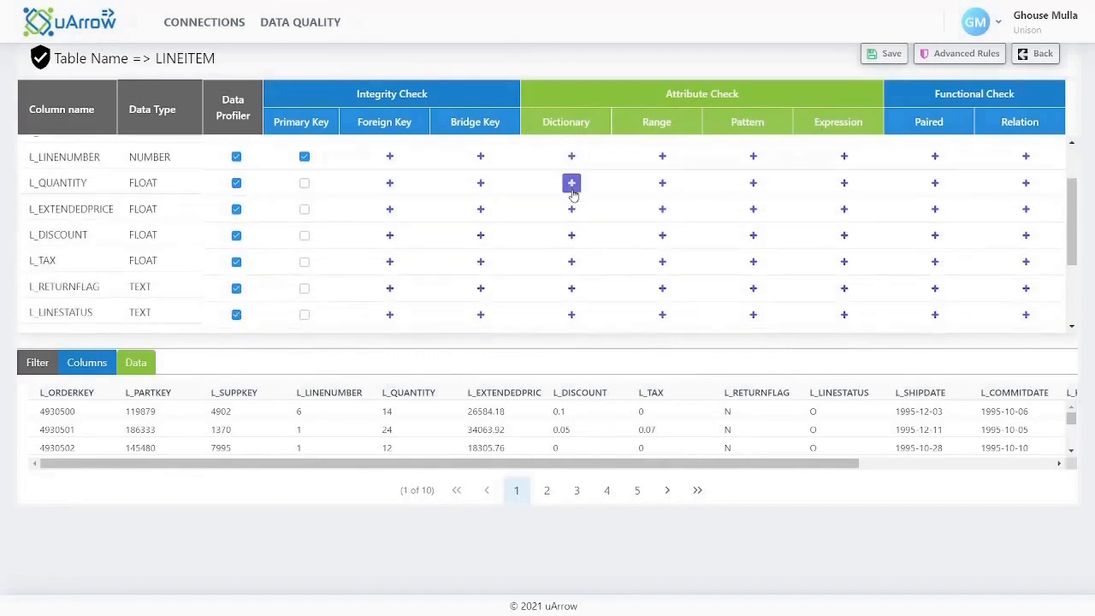
{"action": "left_click", "coordinate": [572, 289]}
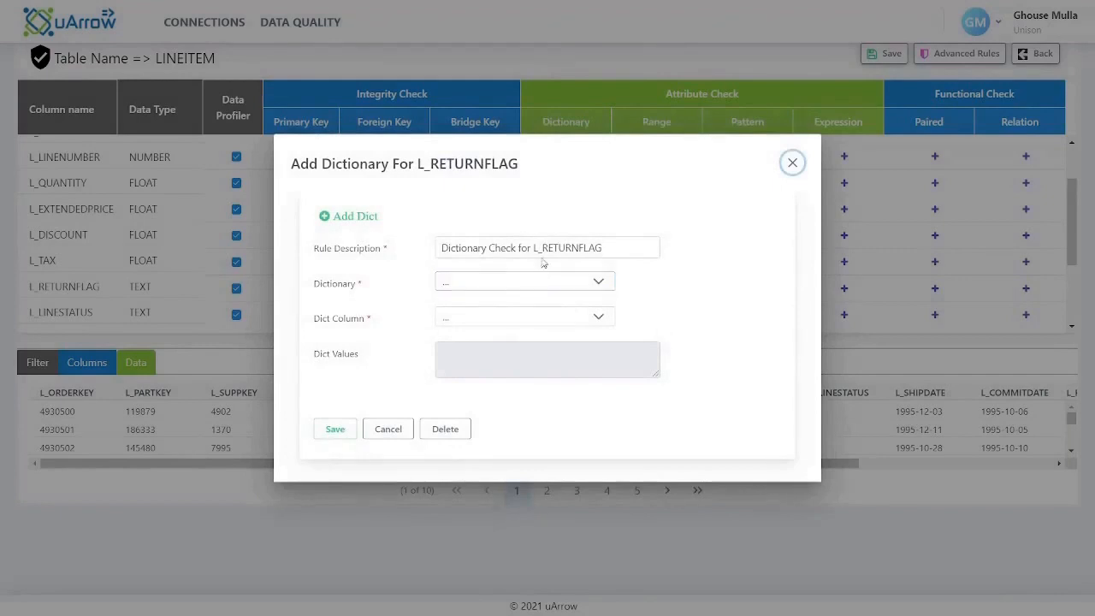
{"action": "left_click", "coordinate": [520, 283]}
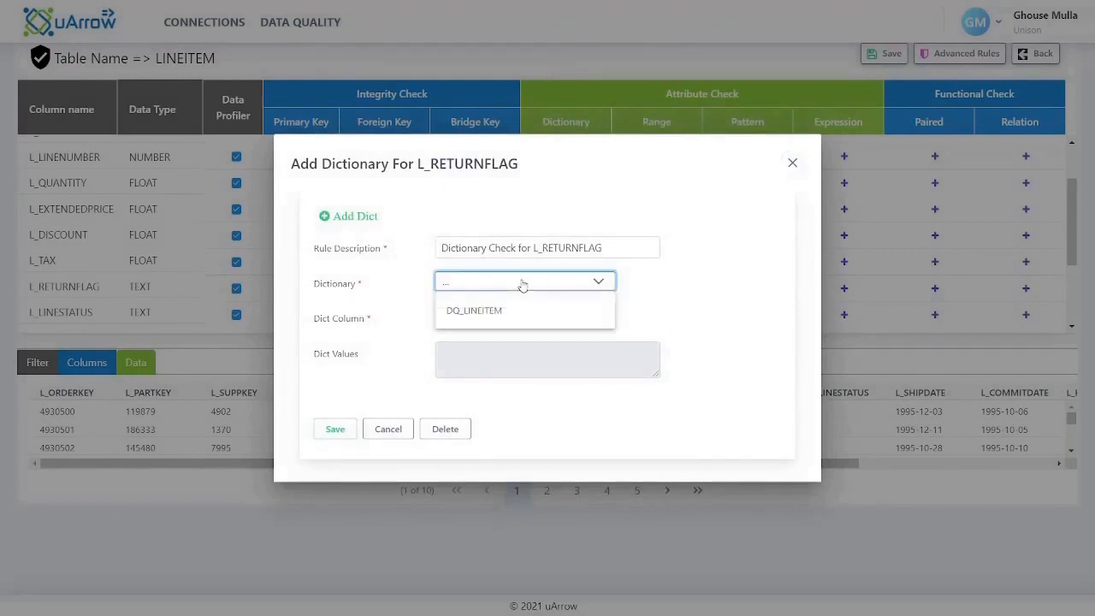
{"action": "left_click", "coordinate": [351, 221]}
{"action": "left_click", "coordinate": [486, 289]}
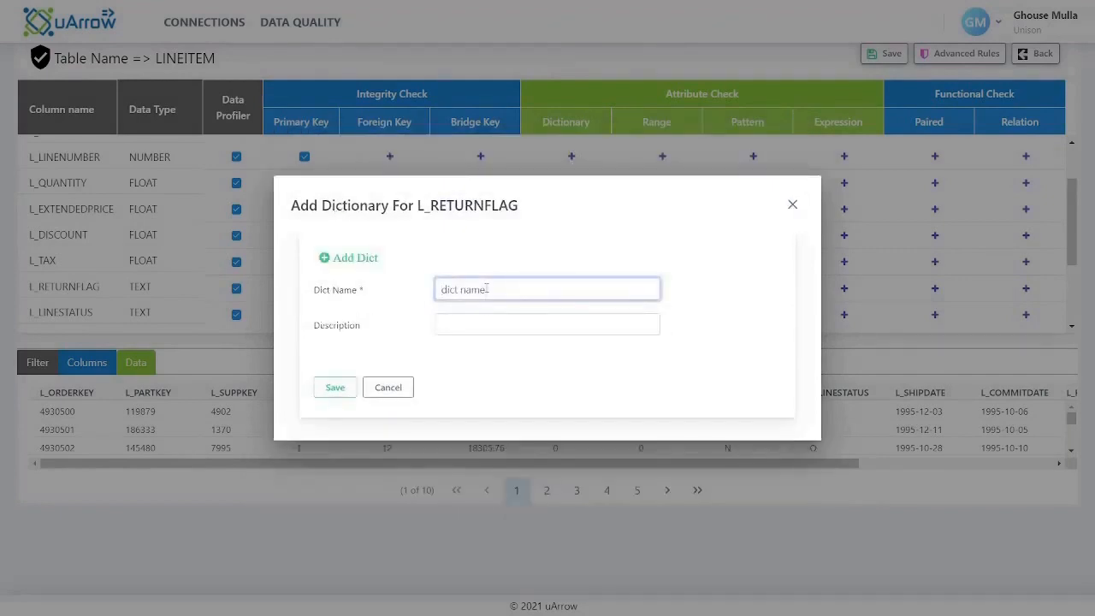
{"action": "type", "text": "DICT_LINESTATUS"}
{"action": "left_click", "coordinate": [471, 276]}
{"action": "type", "text": "DICT_LINESTATUS"}
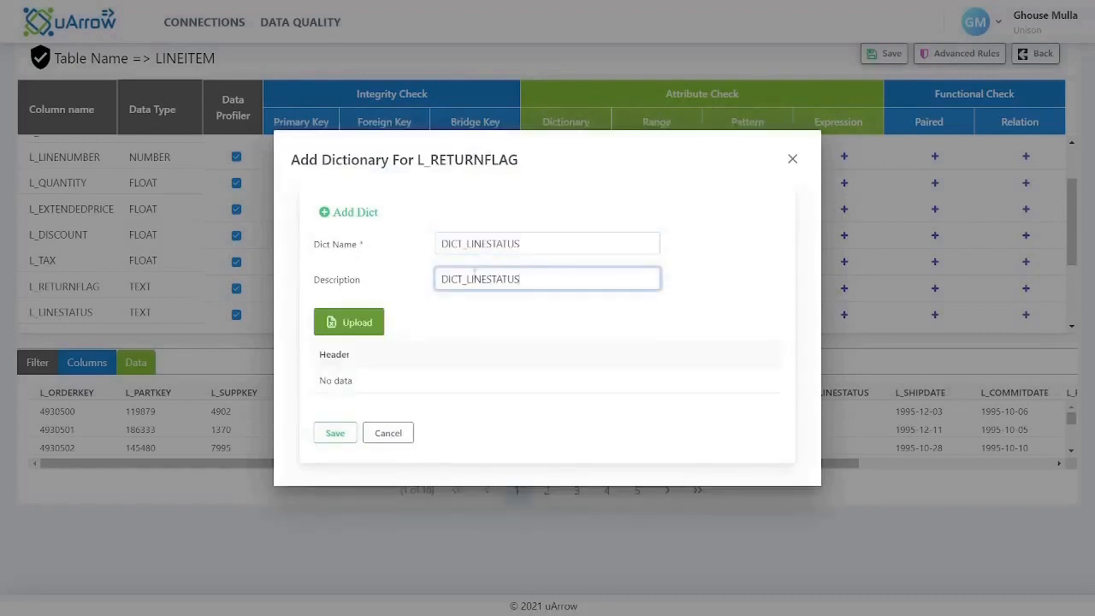
{"action": "left_click", "coordinate": [379, 325]}
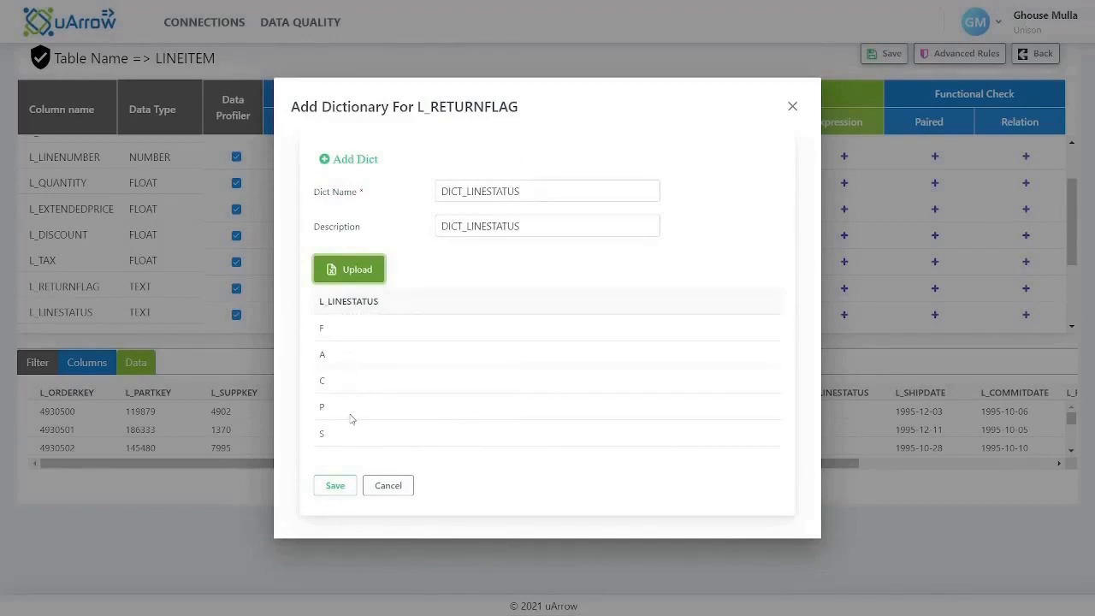
{"action": "left_click", "coordinate": [341, 487]}
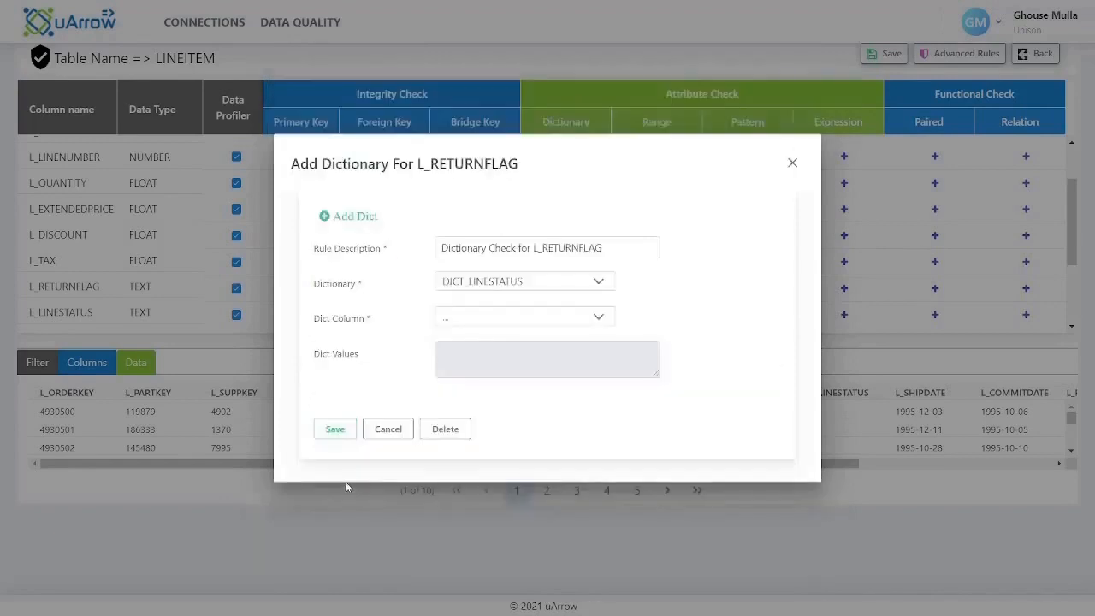
Step: Set the dictionary column to L_LINESTATUS for the L_RETURNFLAG check and save the rule
{"action": "left_click", "coordinate": [486, 321]}
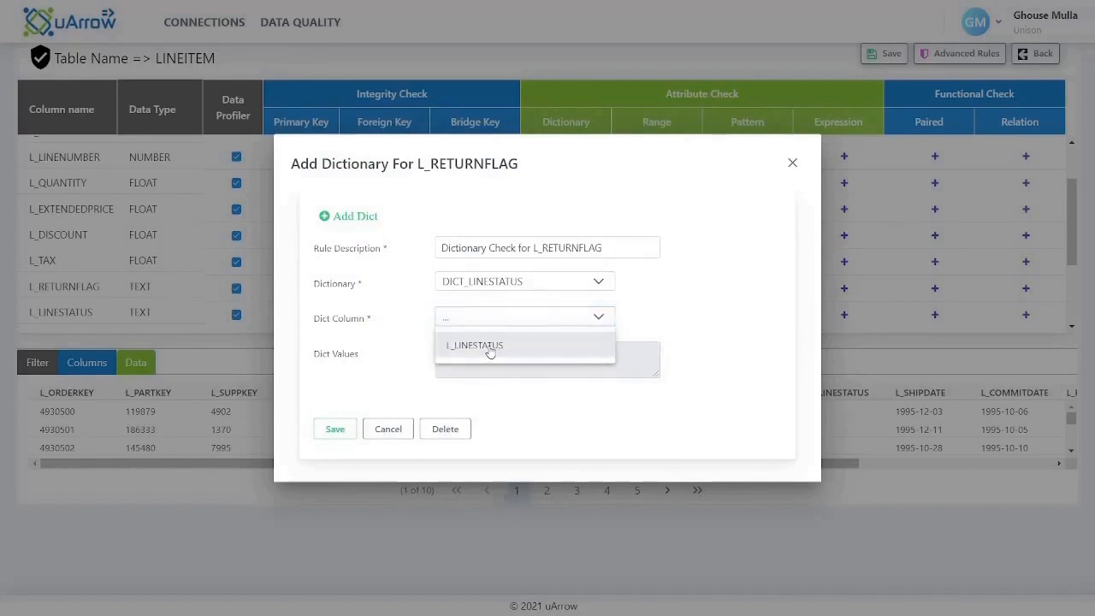
{"action": "left_click", "coordinate": [490, 348]}
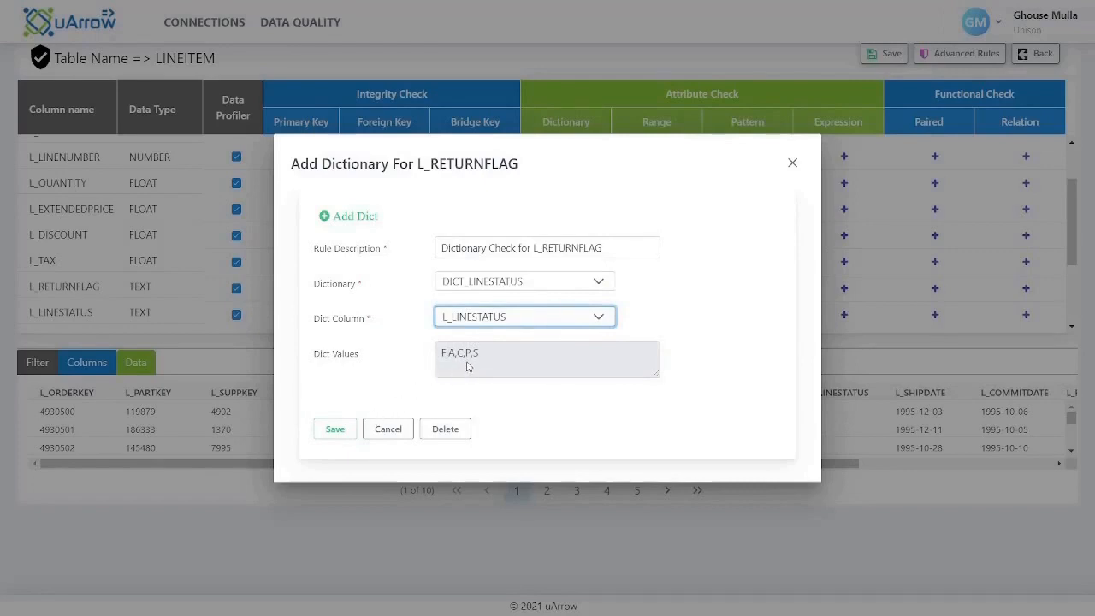
{"action": "left_click", "coordinate": [343, 434]}
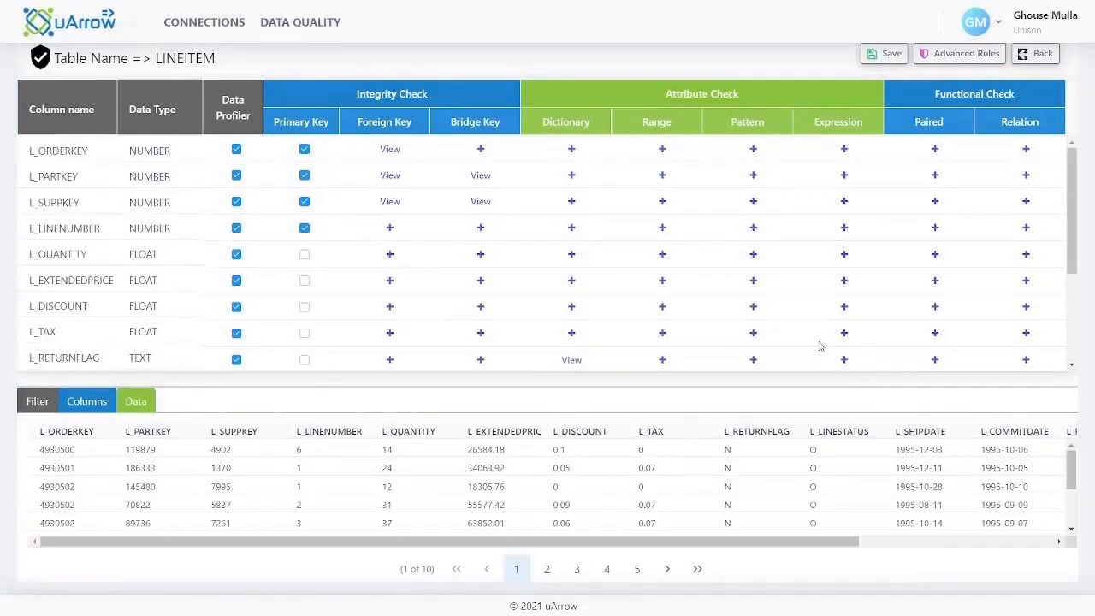
Step: Add and save a range rule for L_QUANTITY described as "L_QUANTITY should be positive", with operator > and value 0
{"action": "left_click", "coordinate": [663, 255]}
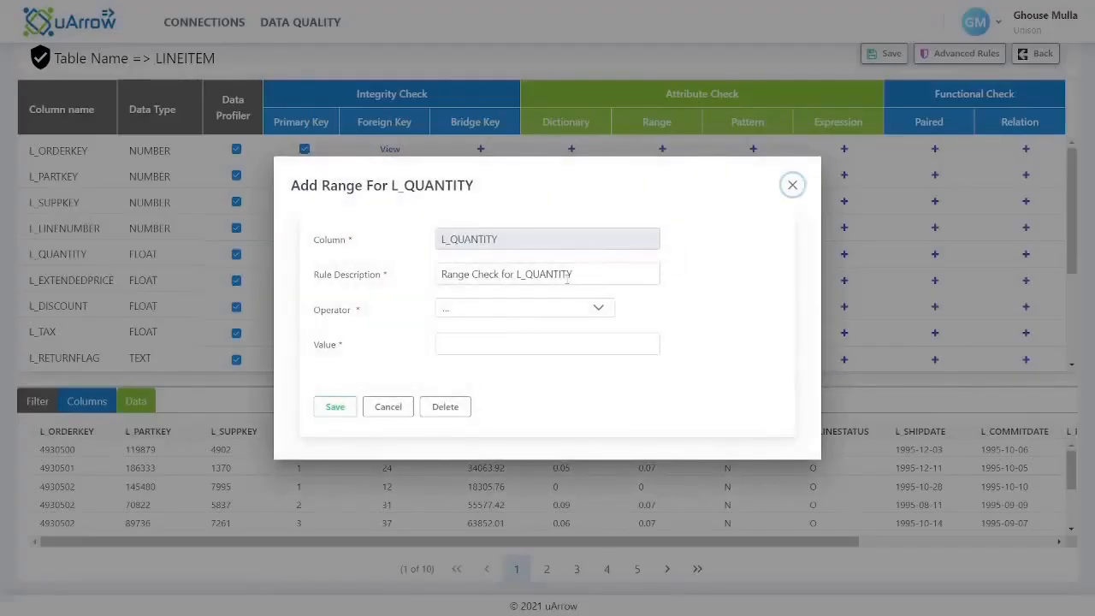
{"action": "left_click_drag", "start_coordinate": [579, 275], "coordinate": [436, 291]}
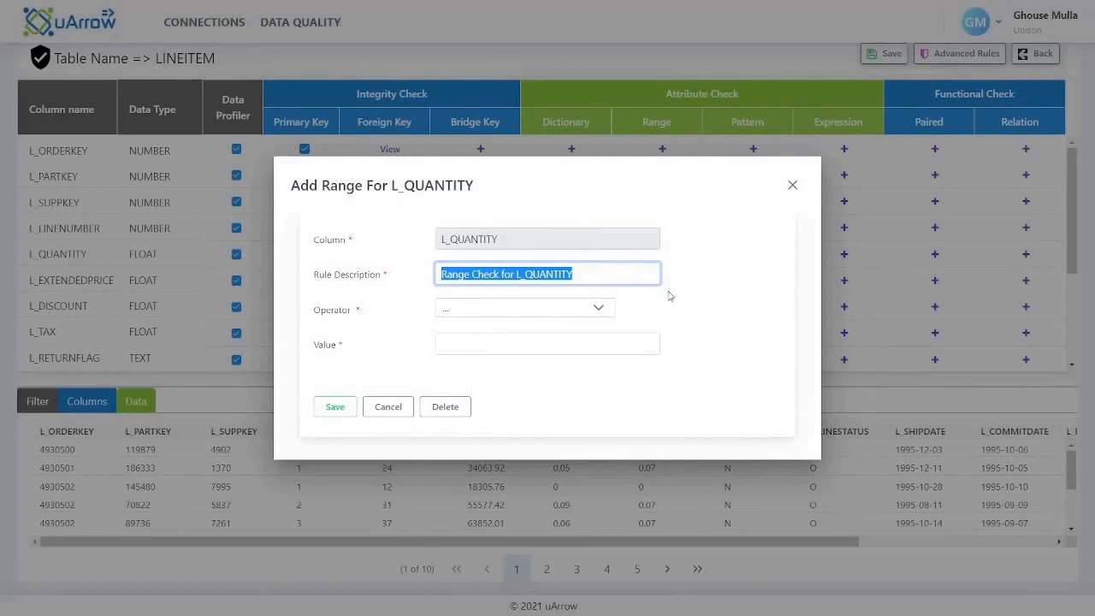
{"action": "type", "text": "L_QUANTITY should be positive"}
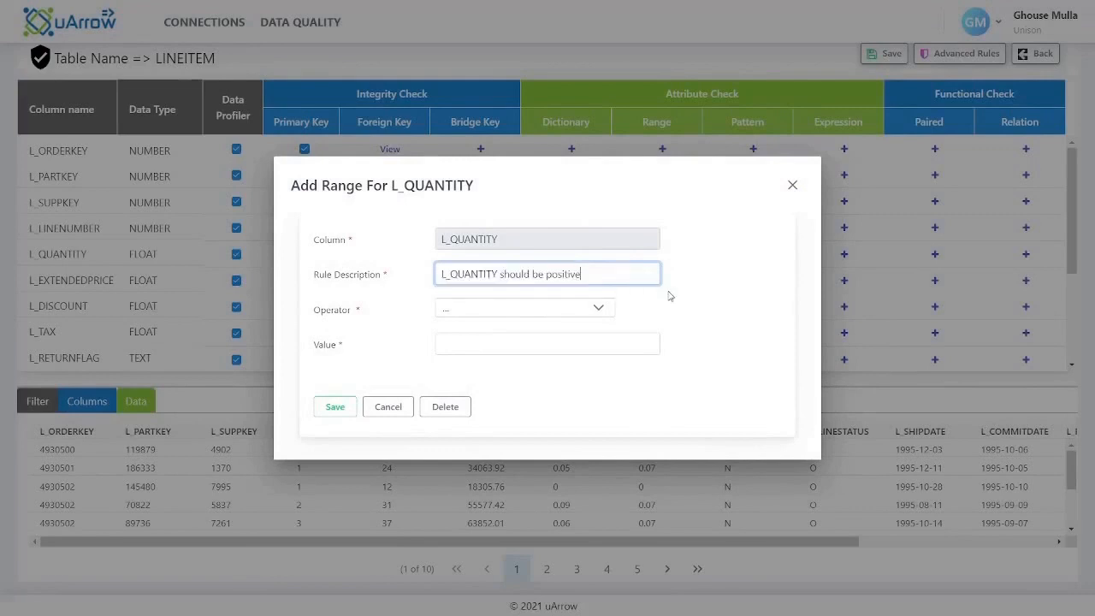
{"action": "left_click", "coordinate": [601, 310]}
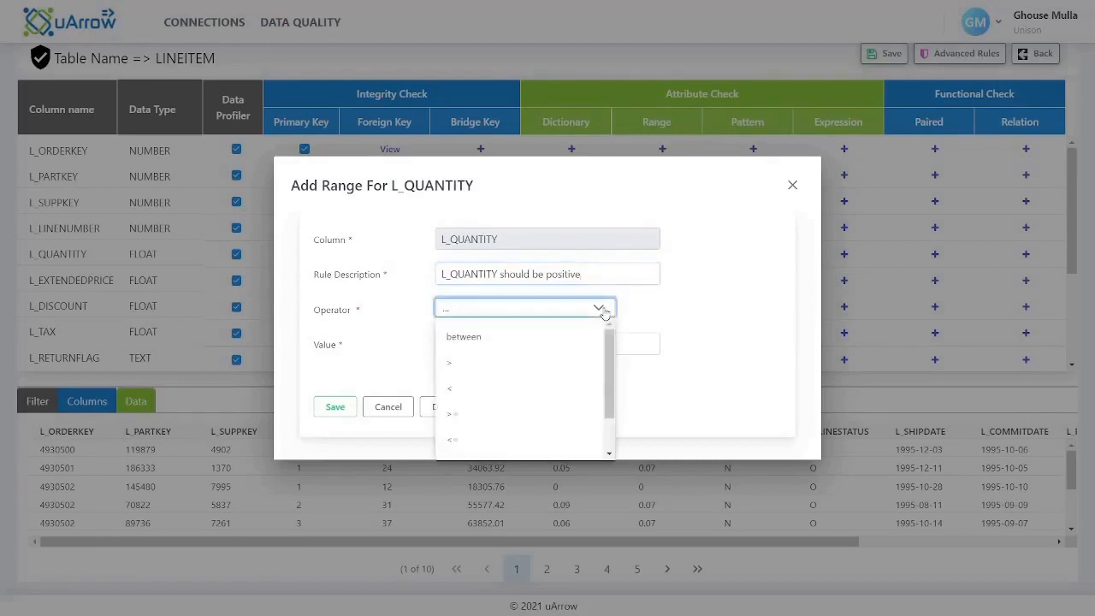
{"action": "left_click", "coordinate": [501, 362]}
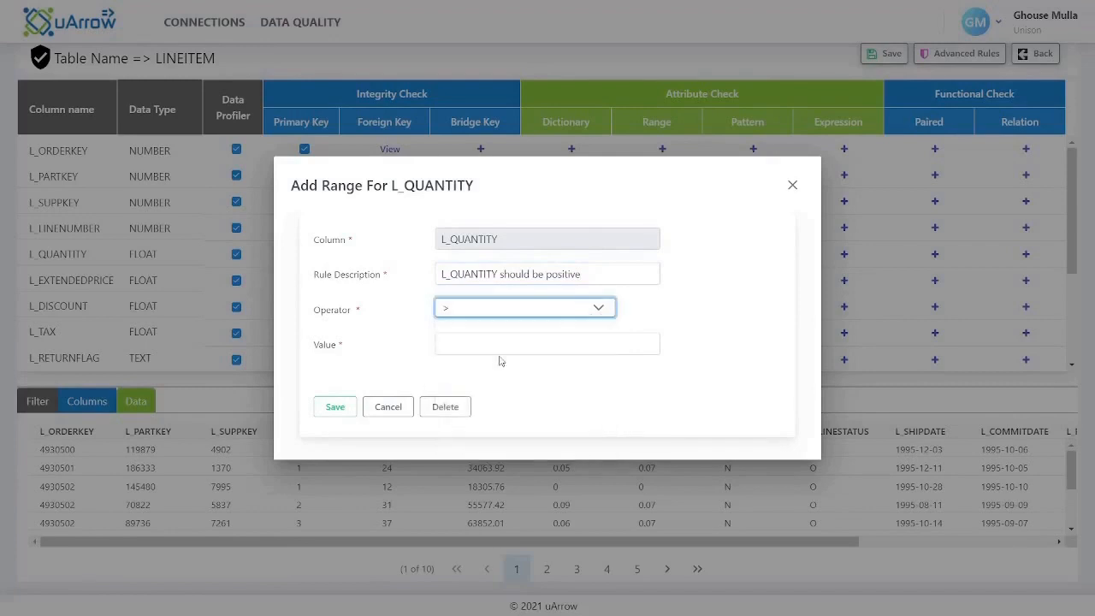
{"action": "left_click", "coordinate": [506, 344]}
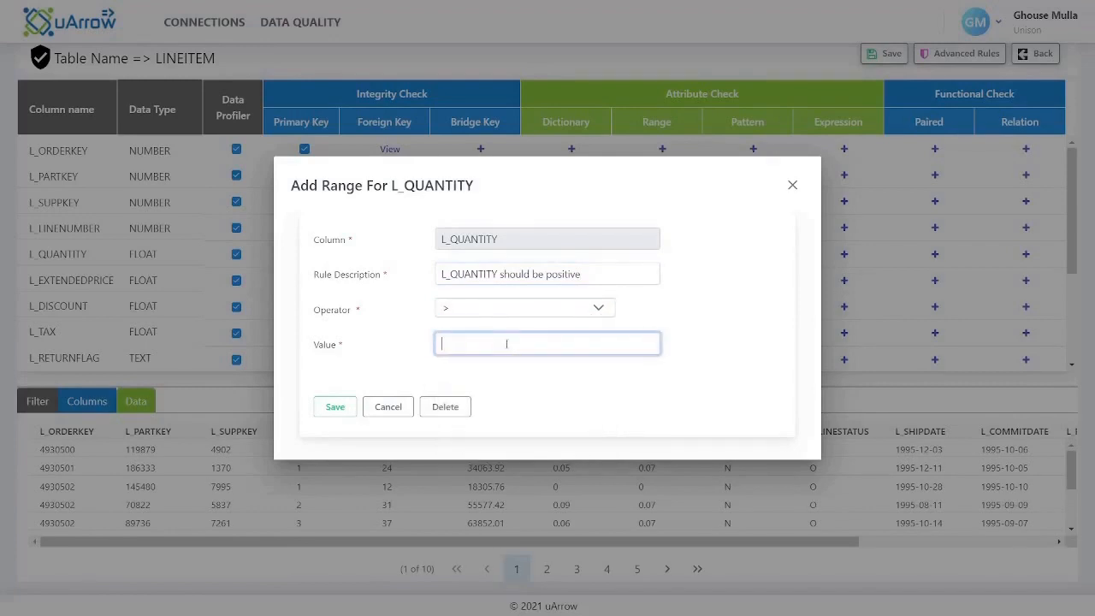
{"action": "type", "text": "0"}
{"action": "left_click", "coordinate": [667, 311]}
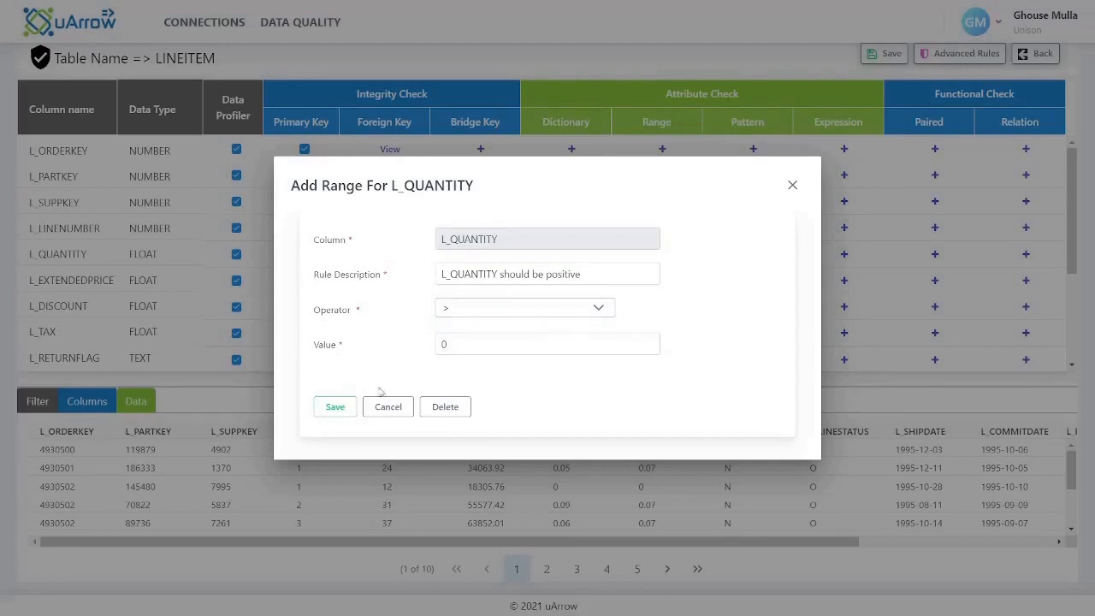
{"action": "left_click", "coordinate": [333, 415]}
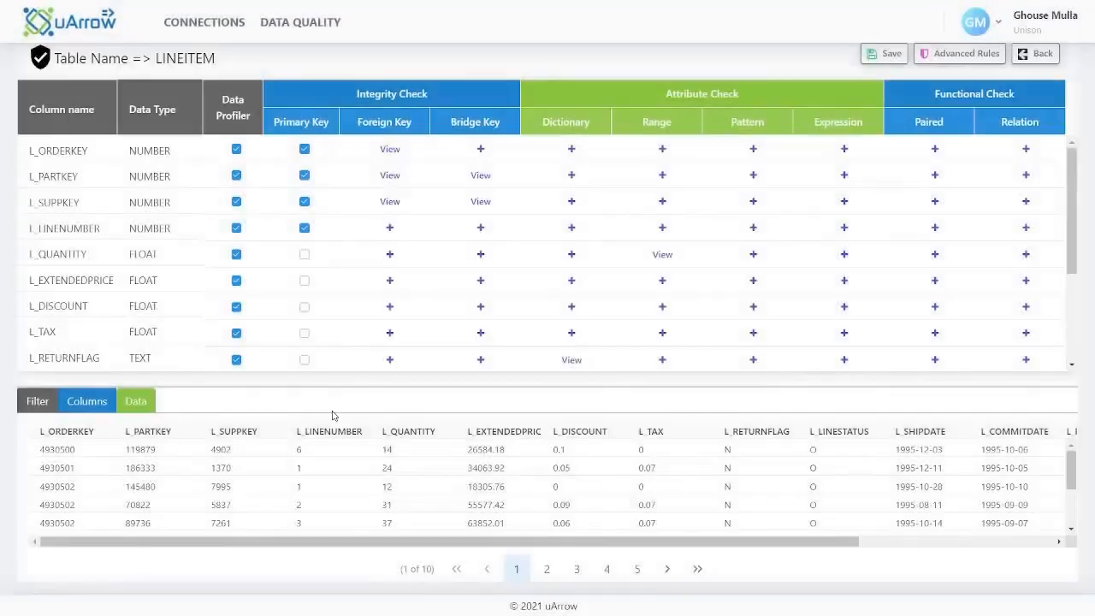
Step: Add a pattern rule requiring L_SHIPMODE to start with AIR, verify it, and save both the rule and the table configuration
{"action": "scroll", "coordinate": [760, 145], "scroll_direction": "down", "scroll_amount": 3}
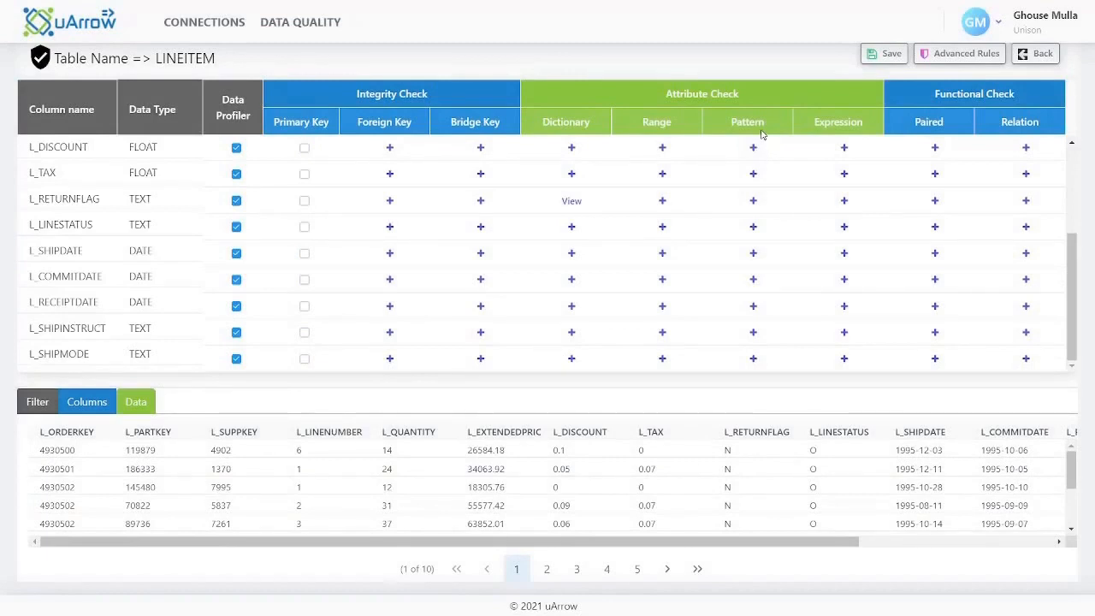
{"action": "left_click", "coordinate": [753, 359]}
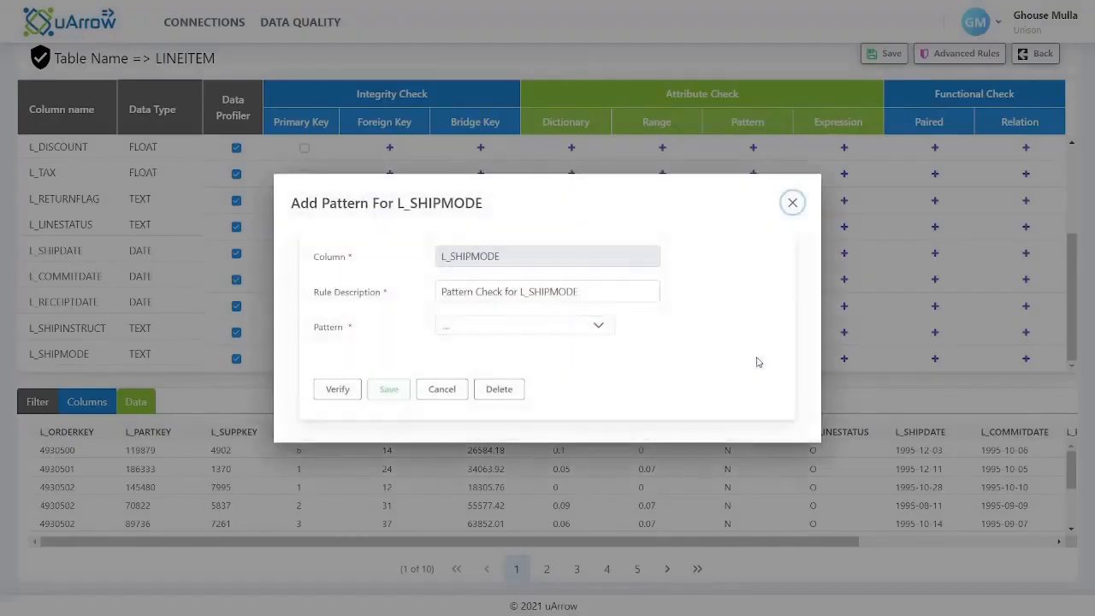
{"action": "left_click", "coordinate": [604, 331]}
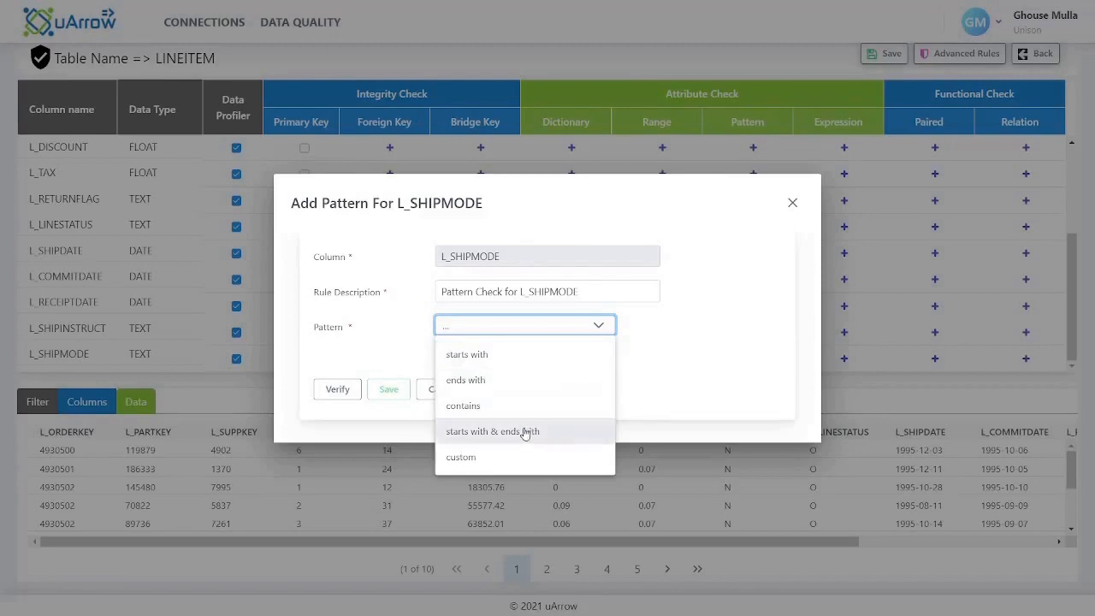
{"action": "left_click", "coordinate": [495, 456]}
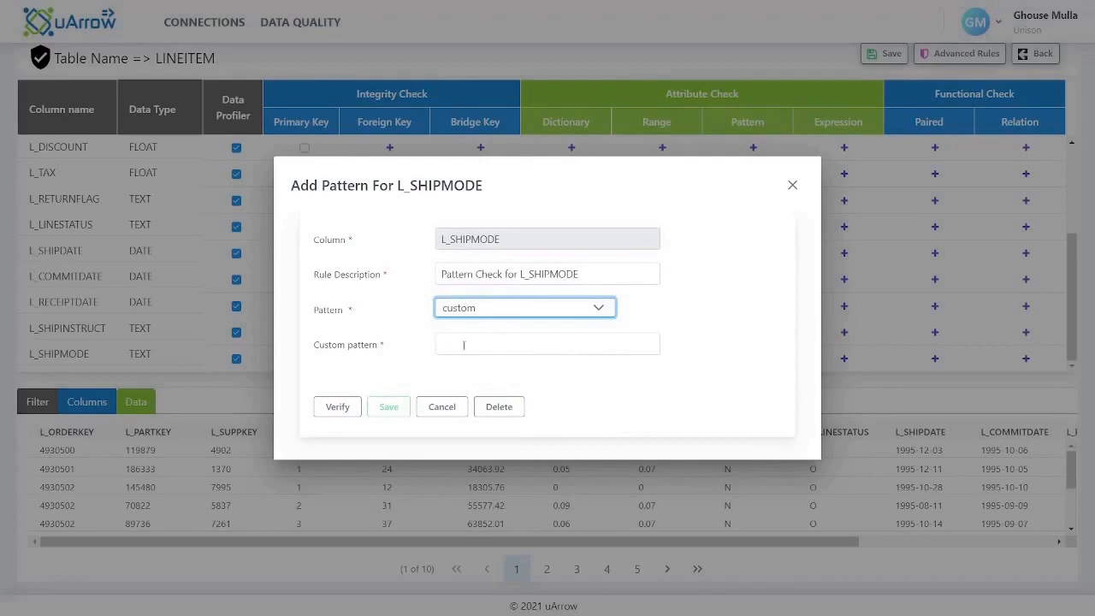
{"action": "left_click", "coordinate": [601, 310]}
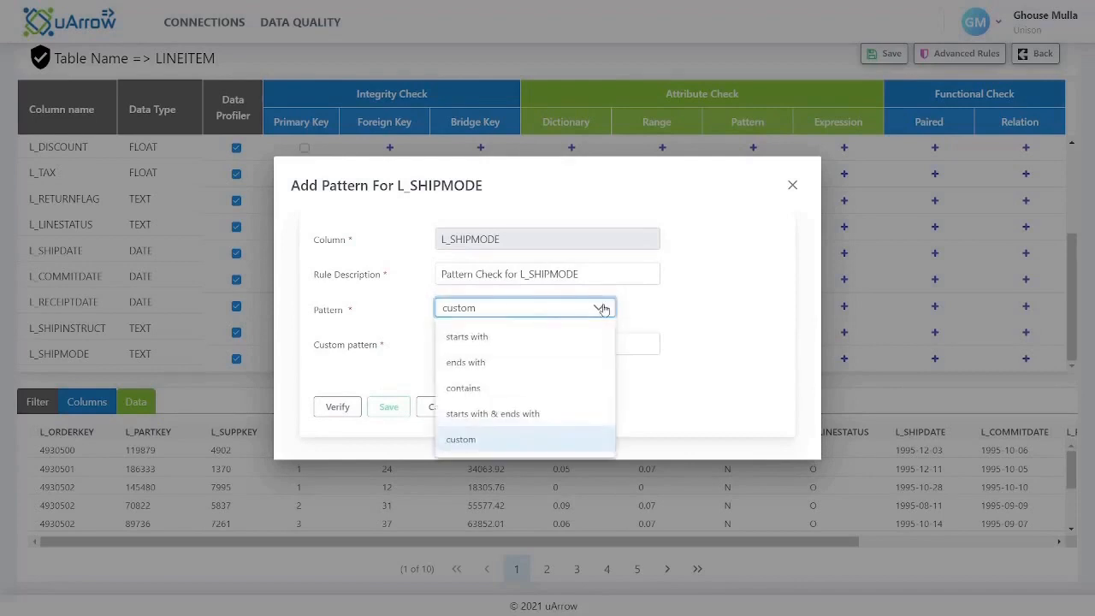
{"action": "left_click", "coordinate": [526, 339]}
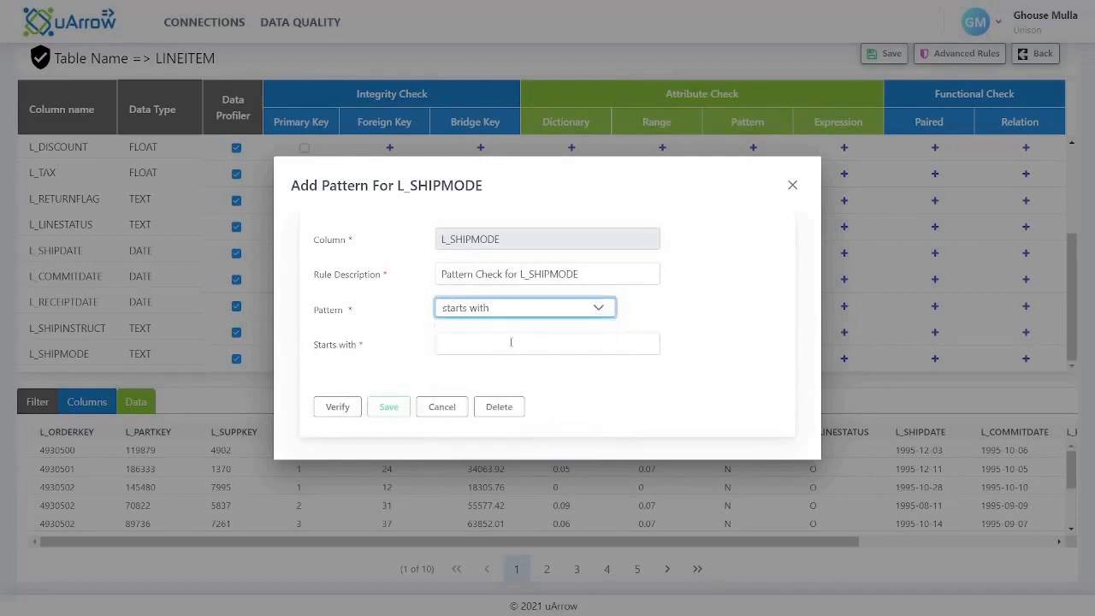
{"action": "left_click", "coordinate": [510, 343]}
{"action": "type", "text": "AIR"}
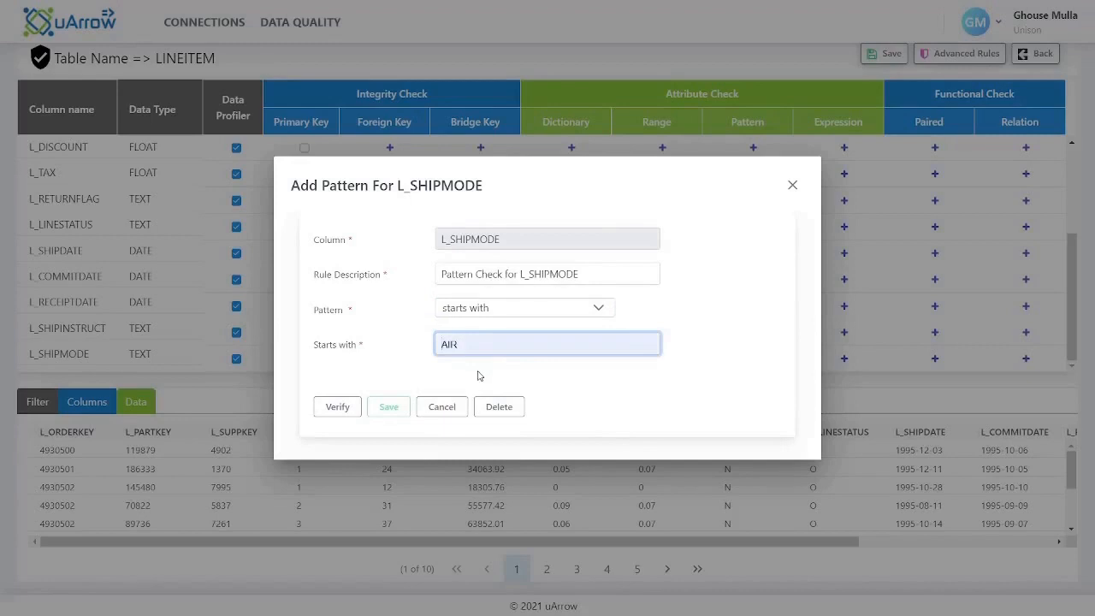
{"action": "left_click", "coordinate": [338, 406]}
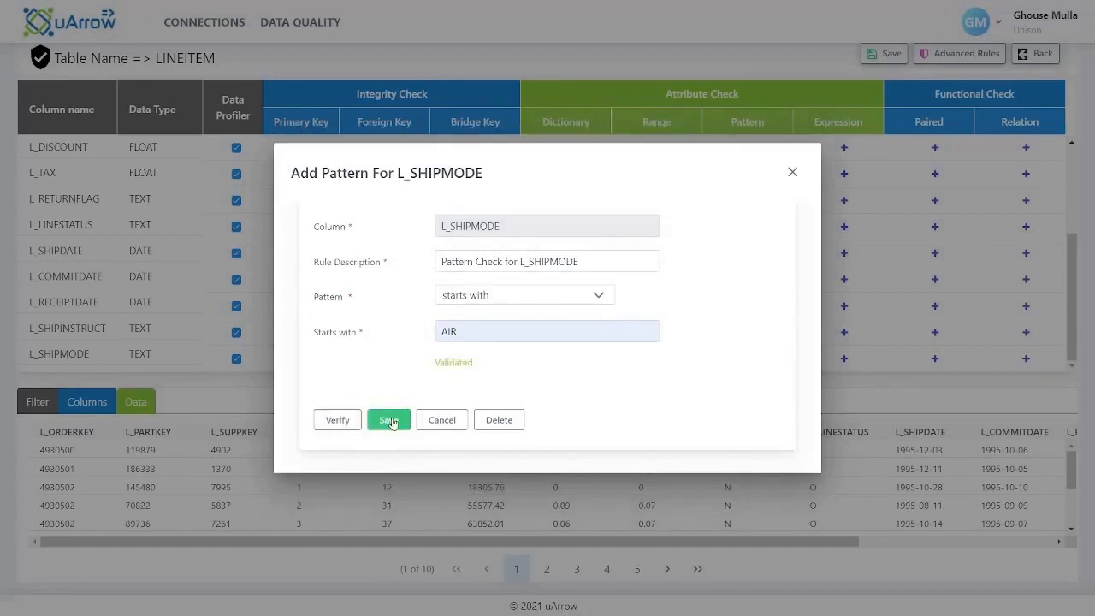
{"action": "left_click", "coordinate": [390, 421]}
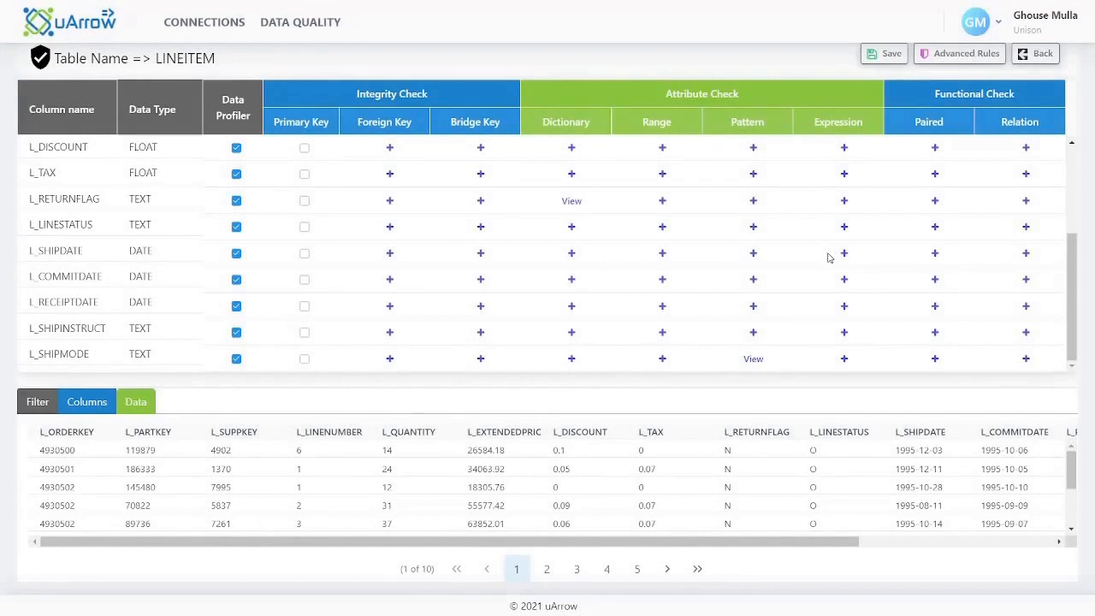
{"action": "left_click", "coordinate": [897, 57]}
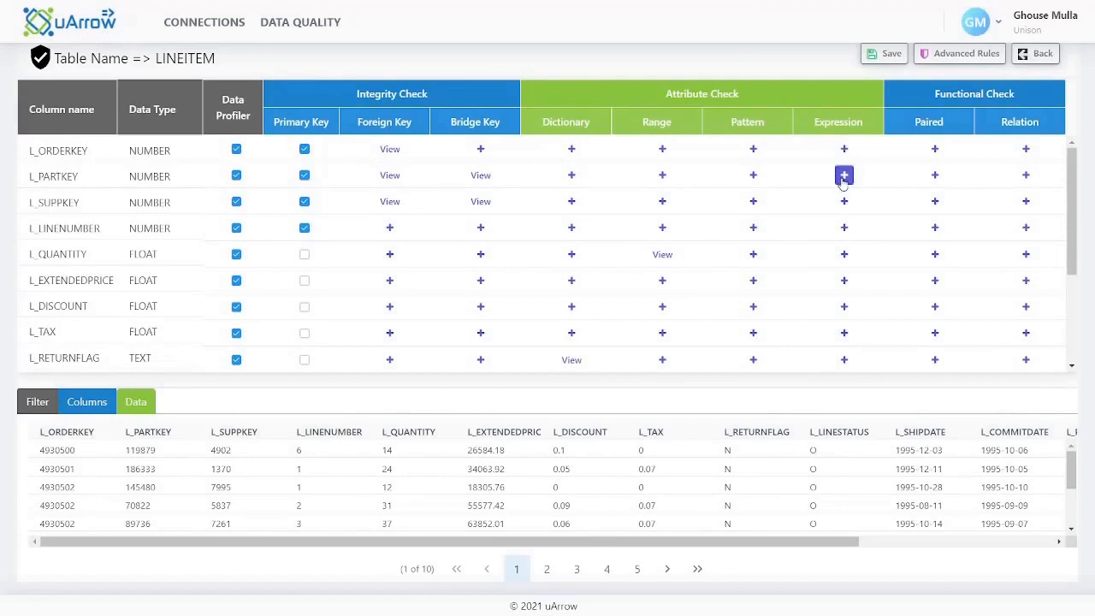
Step: Add an expression rule for L_PARTKEY with length(L_PARTKEY)>5, verify it, and save both the rule and the table configuration
{"action": "left_click", "coordinate": [843, 175]}
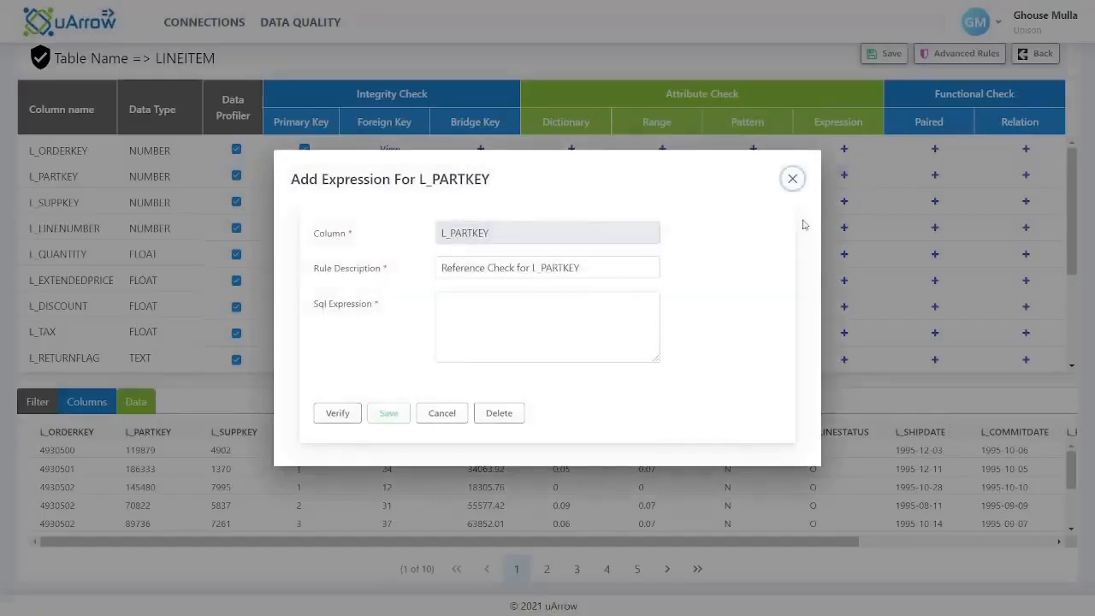
{"action": "left_click", "coordinate": [554, 314]}
{"action": "type", "text": "length(L_PARTKEY)>5"}
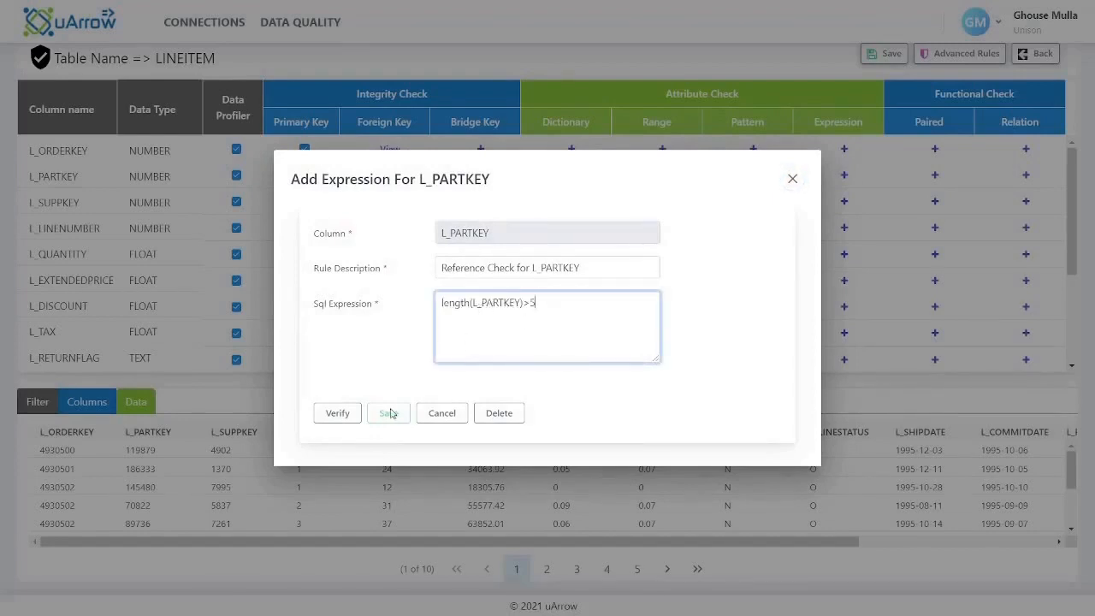
{"action": "left_click", "coordinate": [340, 413]}
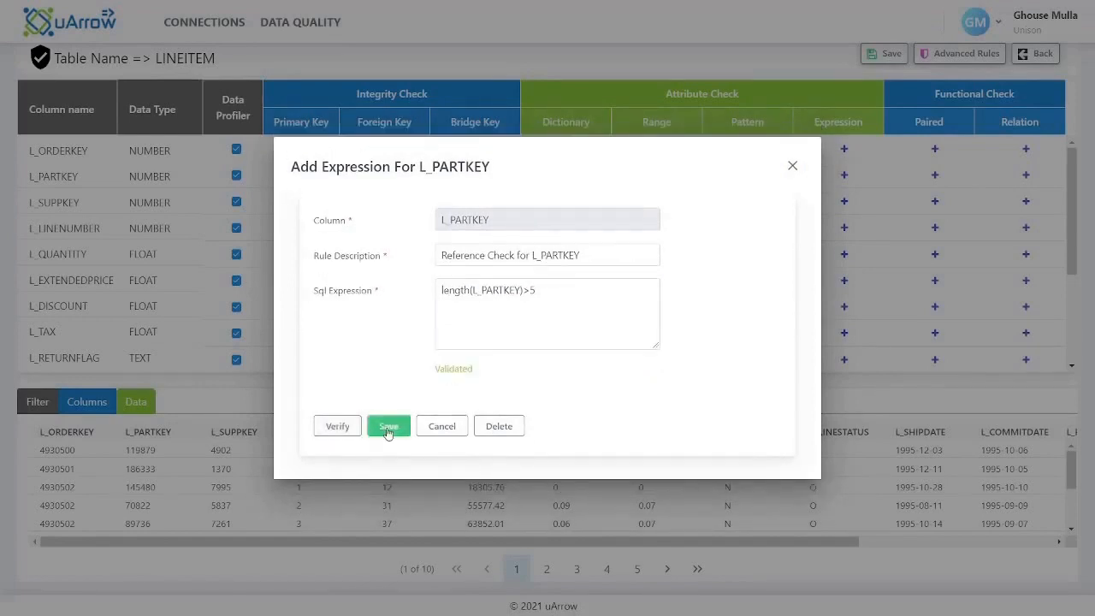
{"action": "left_click", "coordinate": [388, 430]}
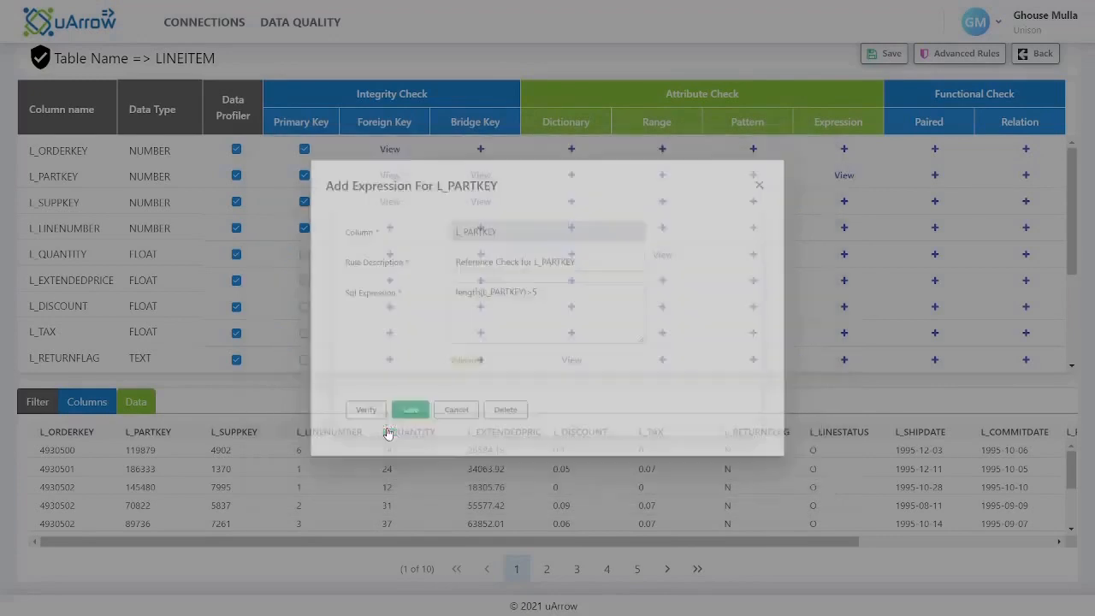
{"action": "left_click", "coordinate": [892, 54]}
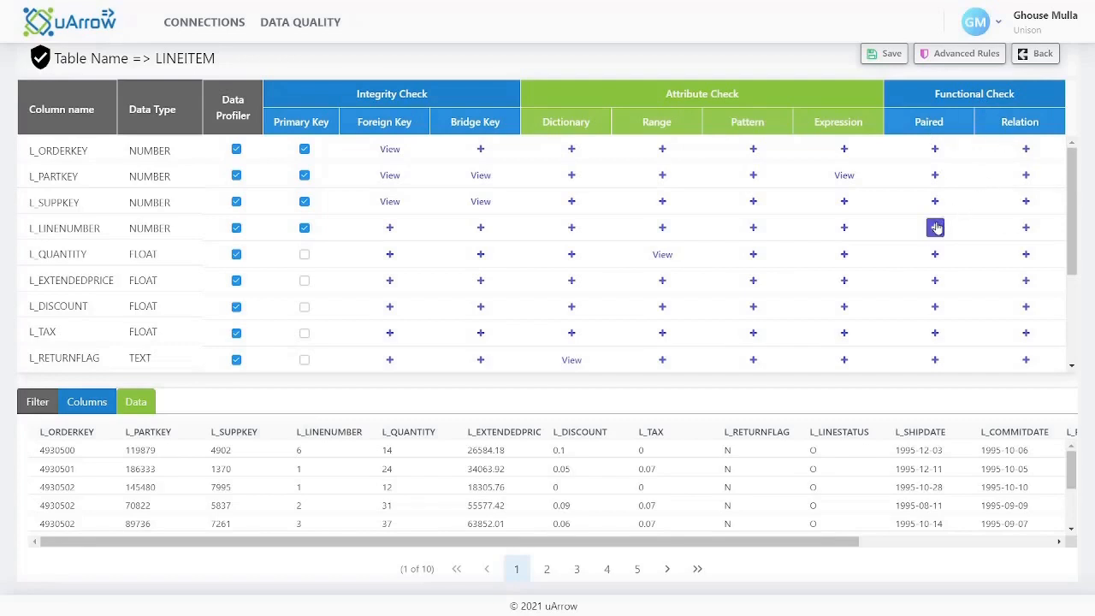
Step: Add and save a pair dependency for L_QUANTITY with L_EXTENDEDPRICE as the RHS column and pair type Implied
{"action": "left_click", "coordinate": [935, 254]}
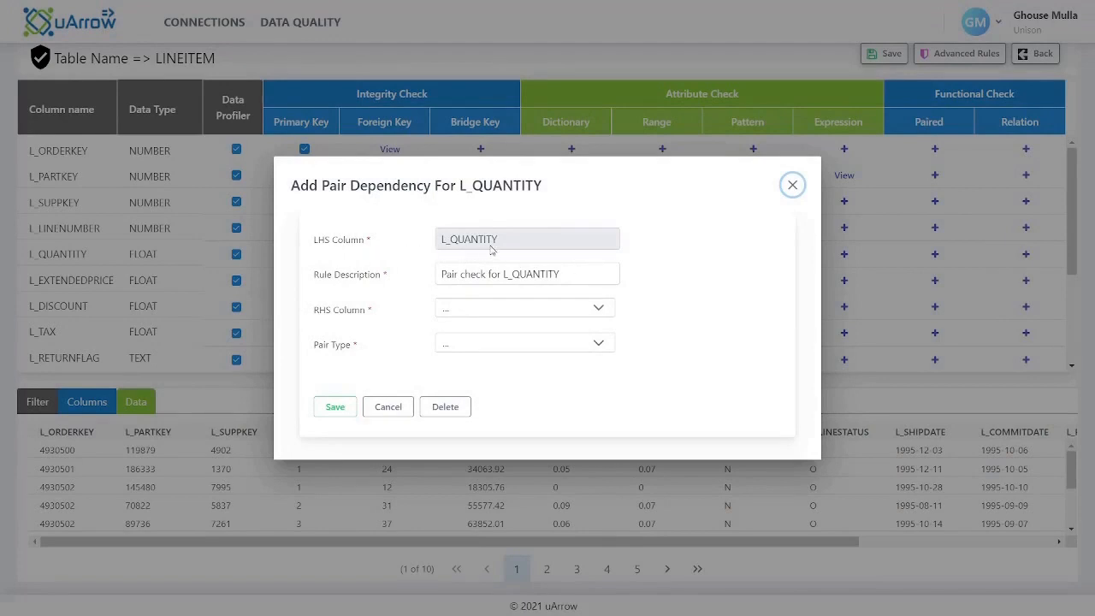
{"action": "left_click", "coordinate": [495, 311]}
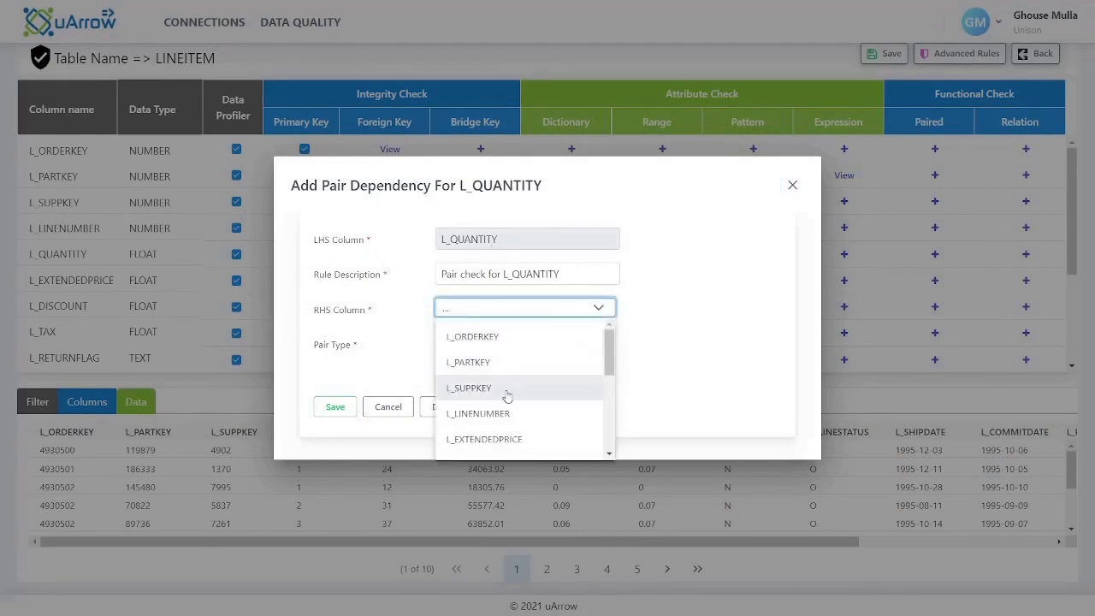
{"action": "left_click", "coordinate": [509, 439]}
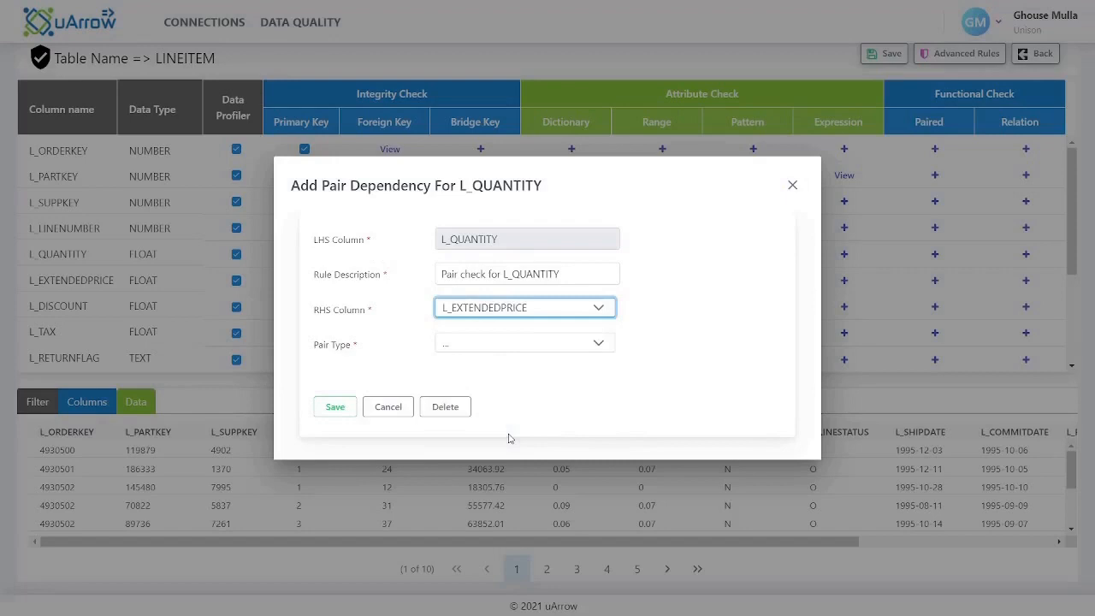
{"action": "left_click", "coordinate": [503, 348]}
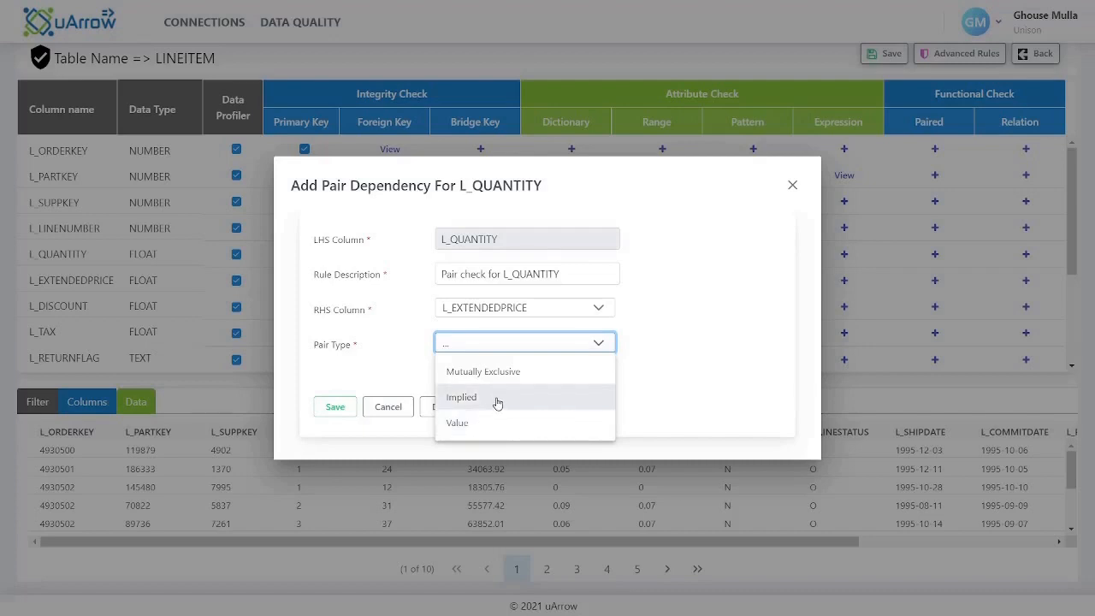
{"action": "left_click", "coordinate": [497, 405]}
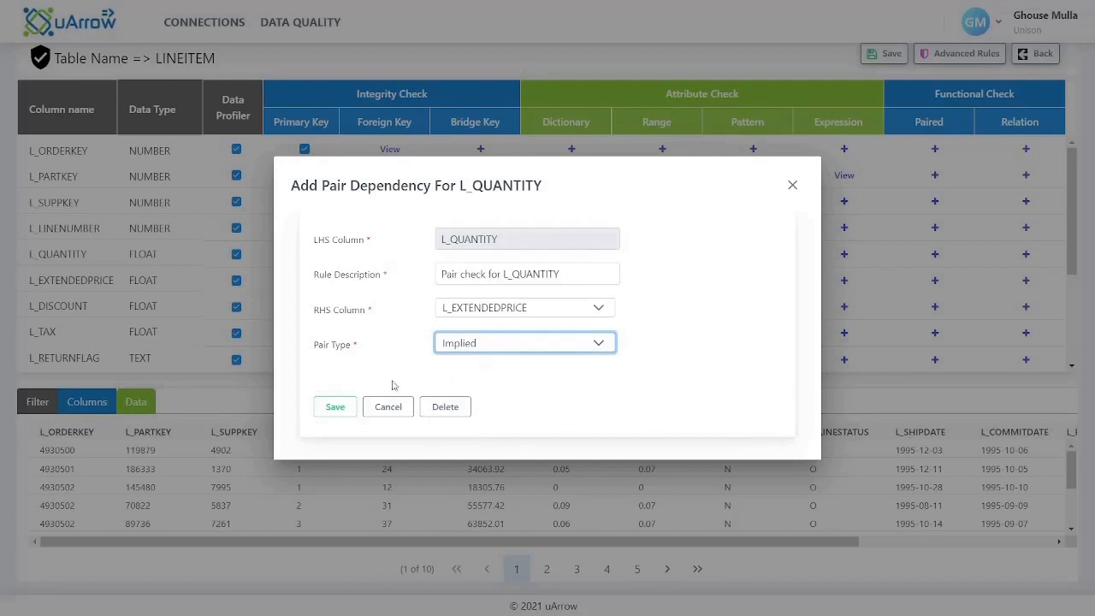
{"action": "left_click", "coordinate": [349, 406]}
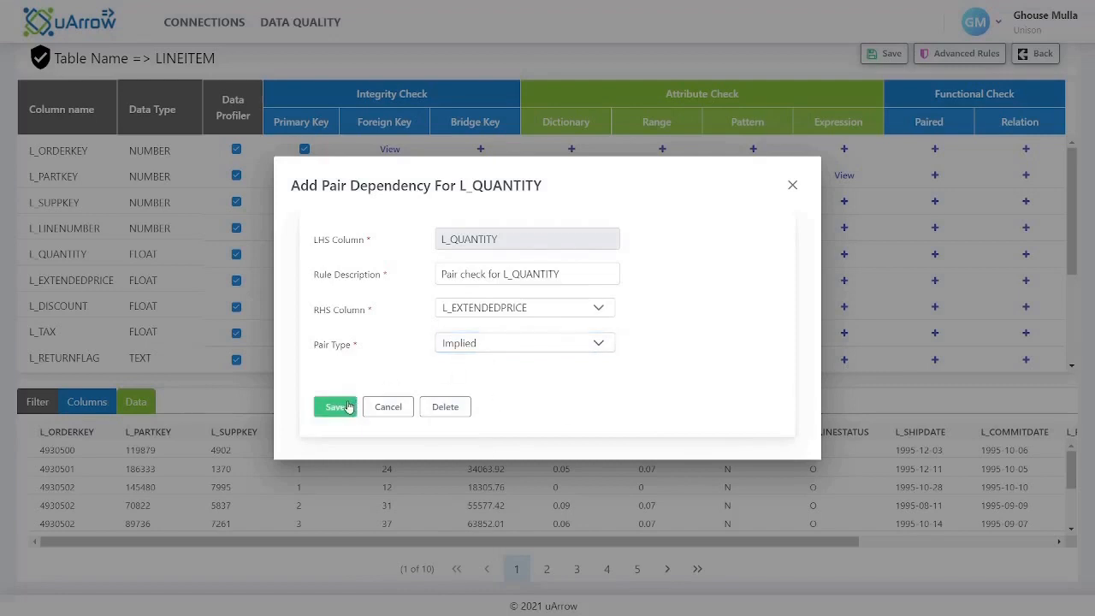
{"action": "left_click", "coordinate": [379, 408]}
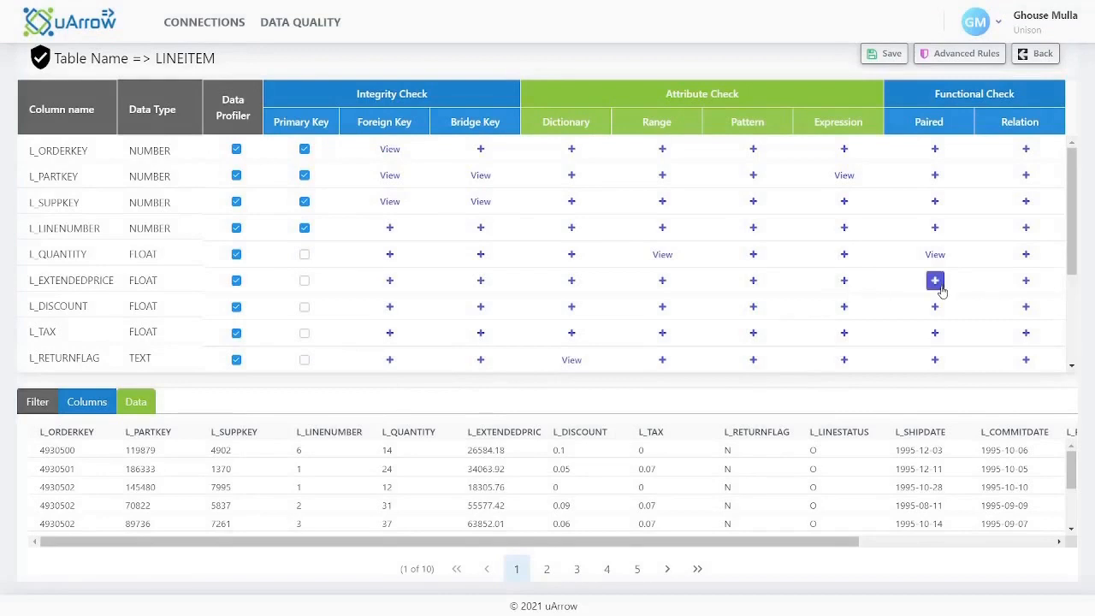
Step: Set up a pair dependency for L_LINESTATUS with L_RETURNFLAG as the RHS column and pair type Value
{"action": "scroll", "coordinate": [942, 292], "scroll_direction": "down", "scroll_amount": 3}
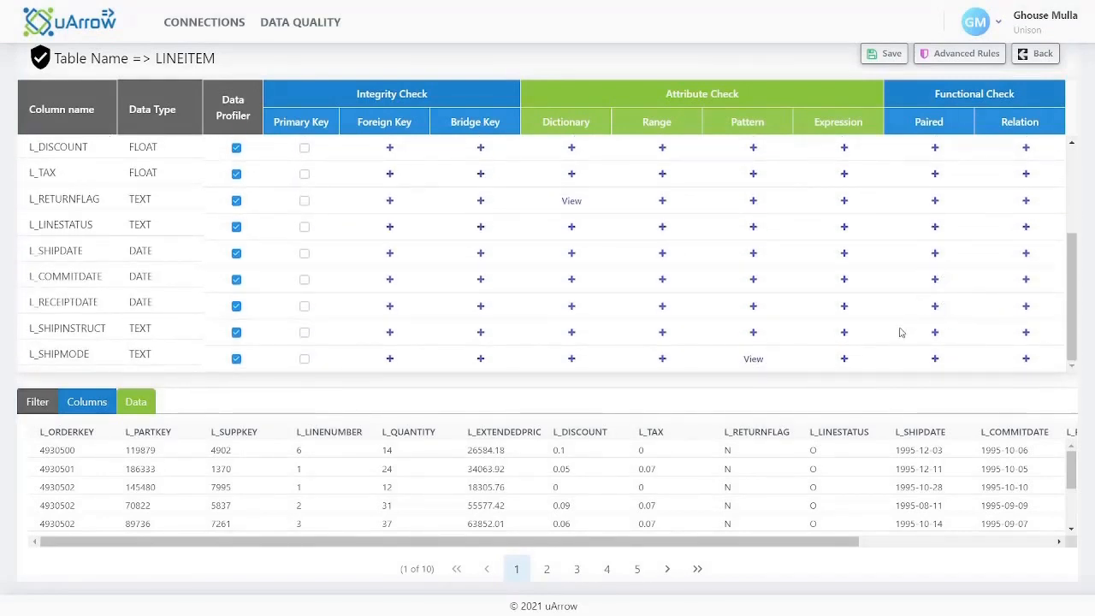
{"action": "left_click", "coordinate": [931, 231]}
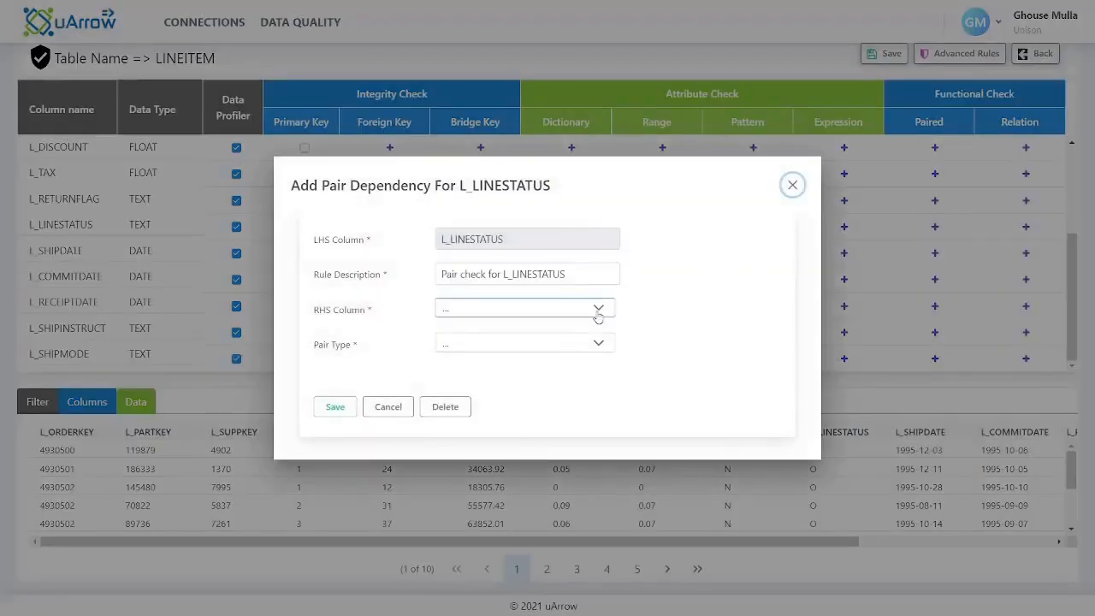
{"action": "left_click", "coordinate": [598, 312]}
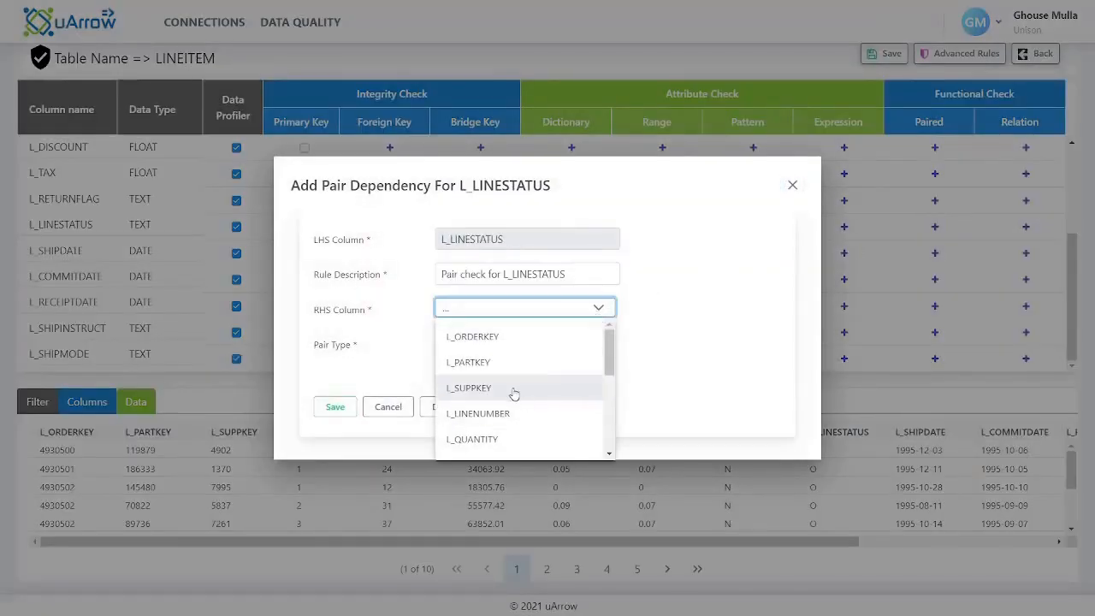
{"action": "scroll", "coordinate": [509, 404], "scroll_direction": "down", "scroll_amount": 3}
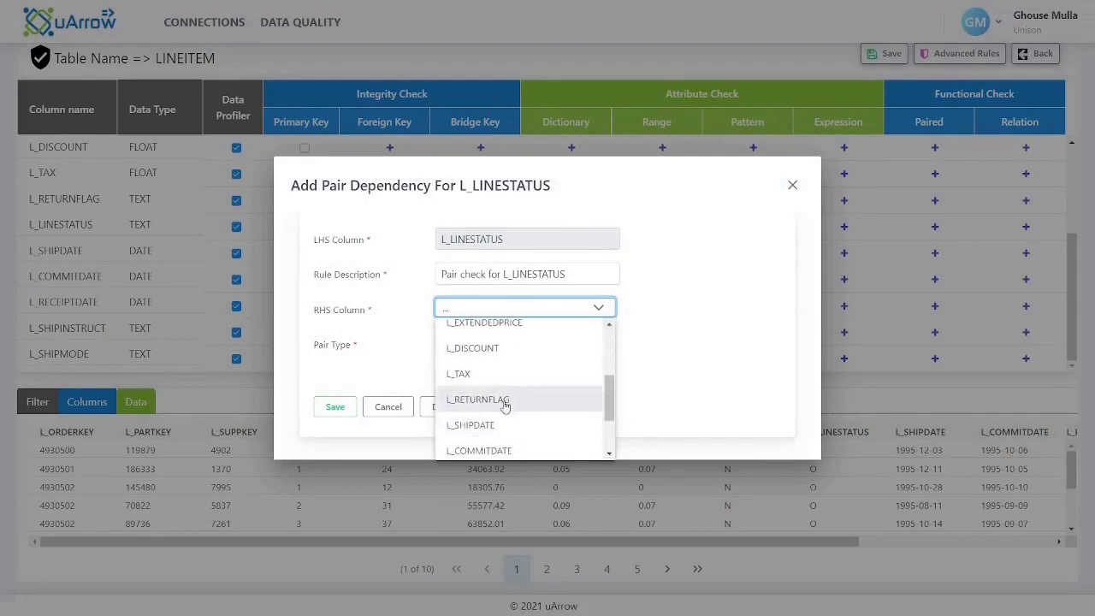
{"action": "left_click", "coordinate": [504, 405]}
{"action": "left_click", "coordinate": [482, 343]}
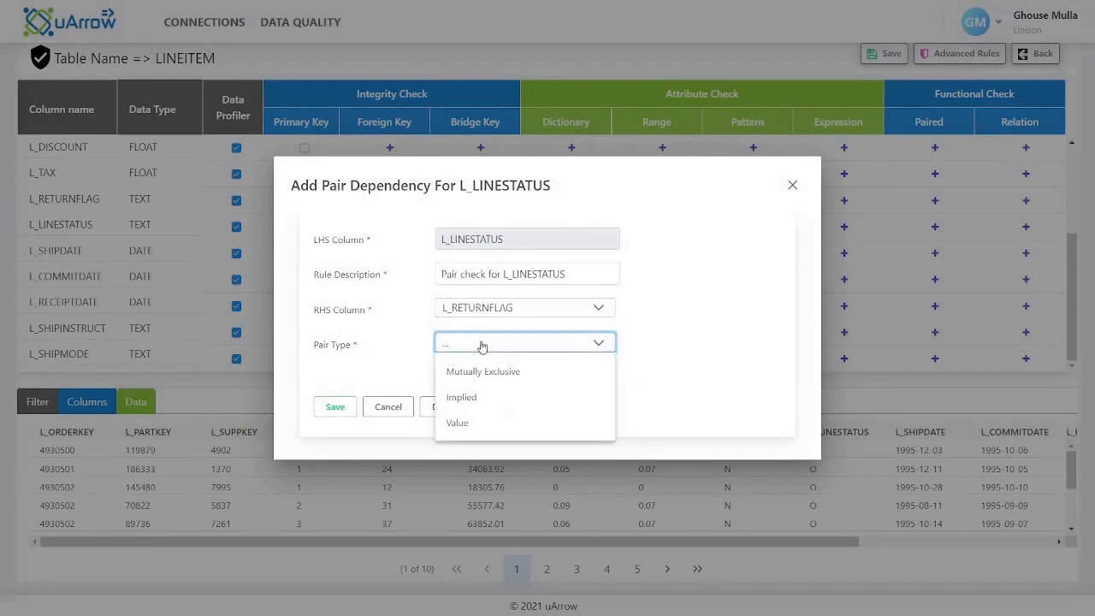
{"action": "left_click", "coordinate": [465, 421]}
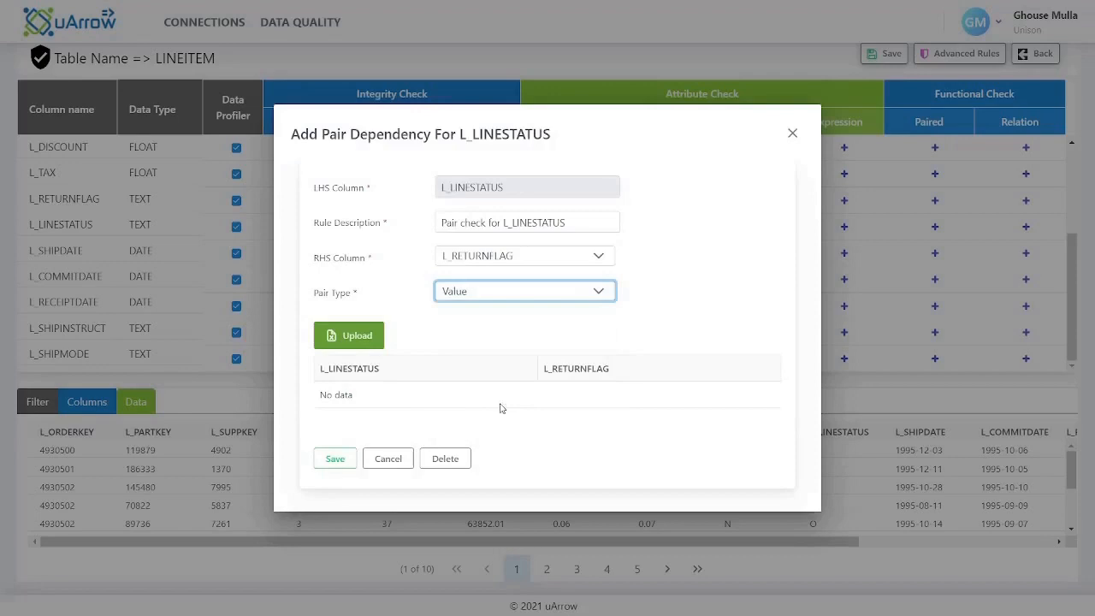
Step: Upload the file of allowed L_LINESTATUS and L_RETURNFLAG value pairs and save the pair dependency
{"action": "left_click", "coordinate": [368, 340]}
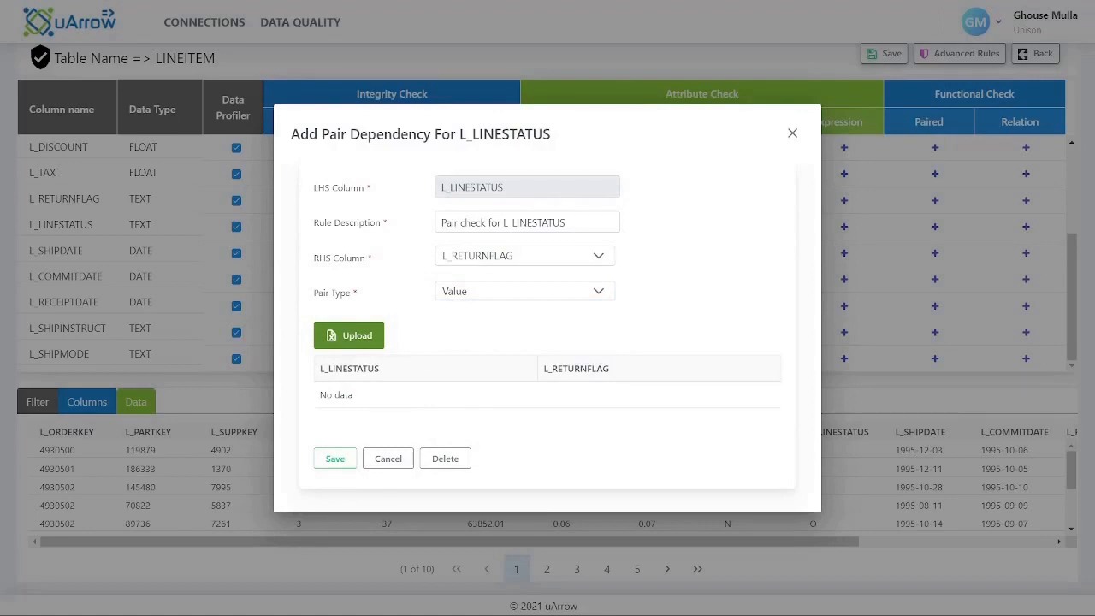
{"action": "left_click", "coordinate": [441, 413]}
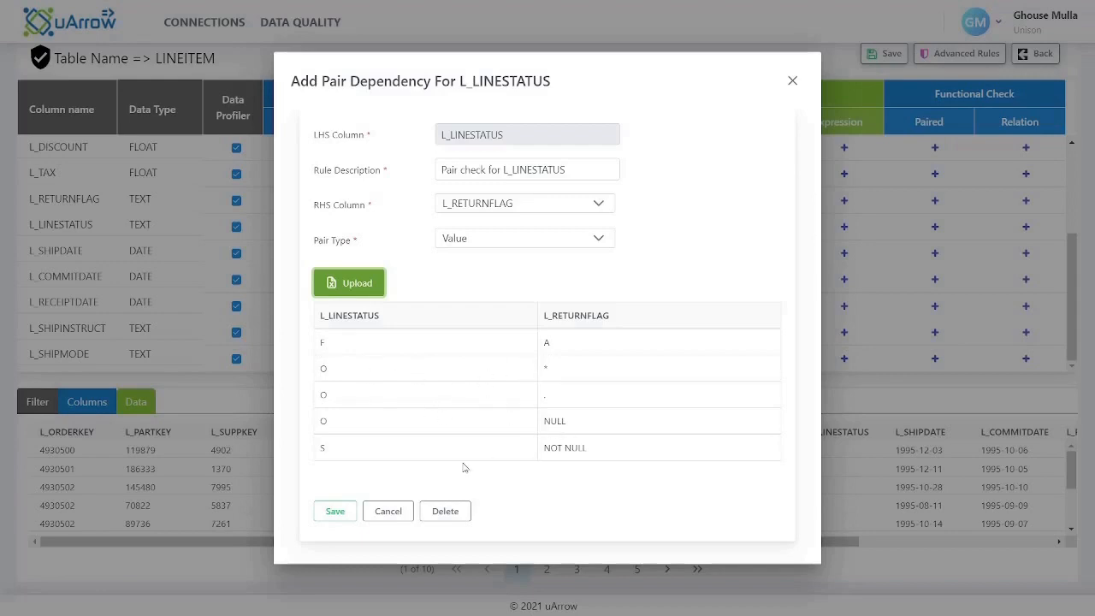
{"action": "left_click", "coordinate": [335, 513]}
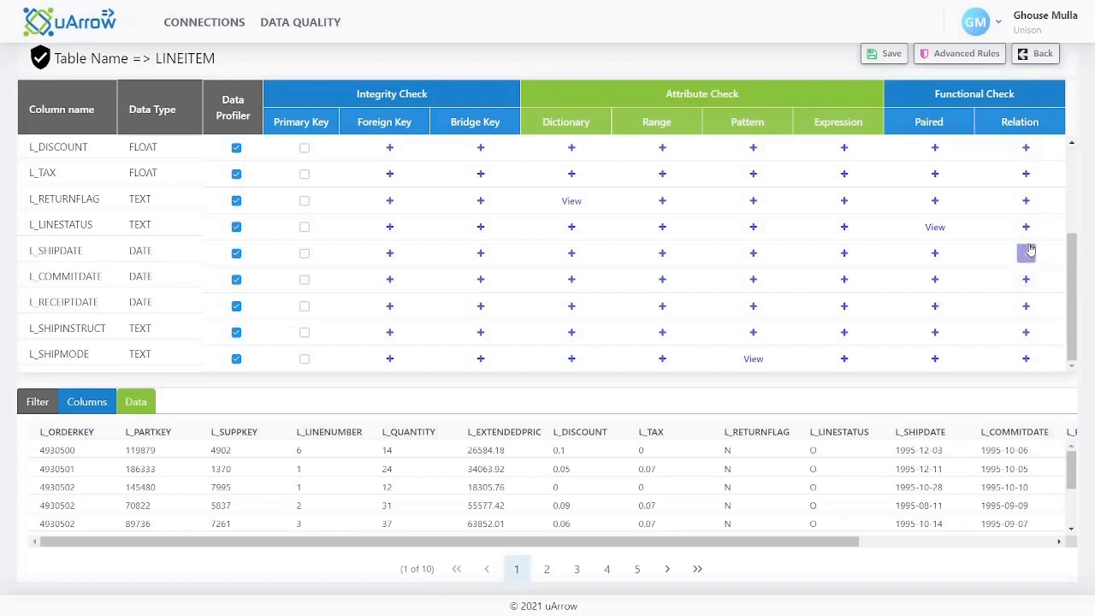
Step: Add and save a relation rule for L_DISCOUNT with L_EXTENDEDPRICE as the RHS column and relation <=
{"action": "left_click", "coordinate": [1026, 148]}
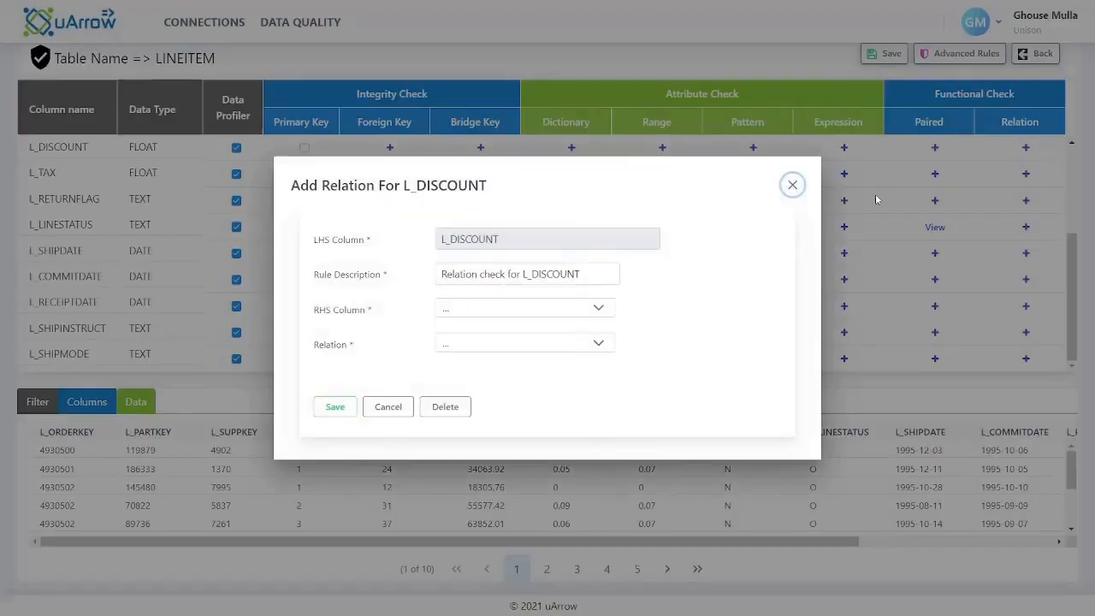
{"action": "left_click", "coordinate": [599, 311]}
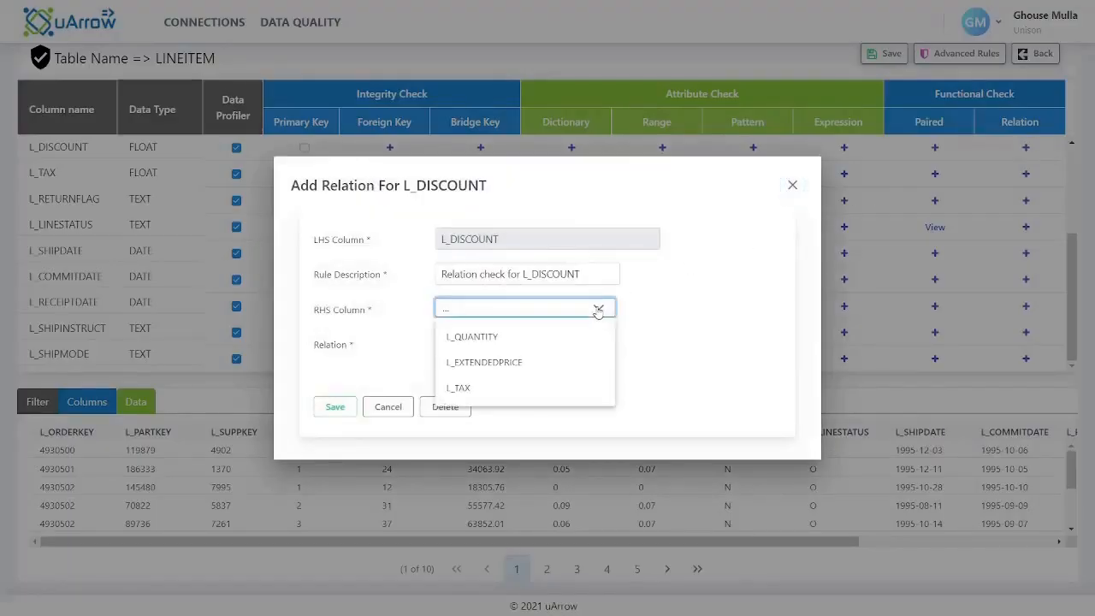
{"action": "left_click", "coordinate": [536, 364]}
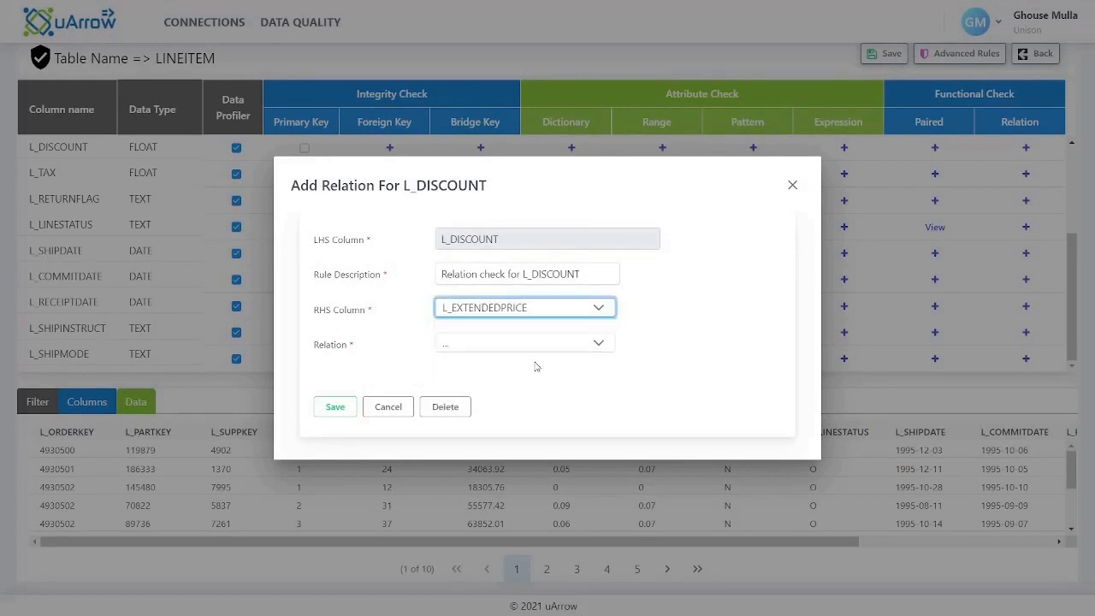
{"action": "left_click", "coordinate": [538, 349]}
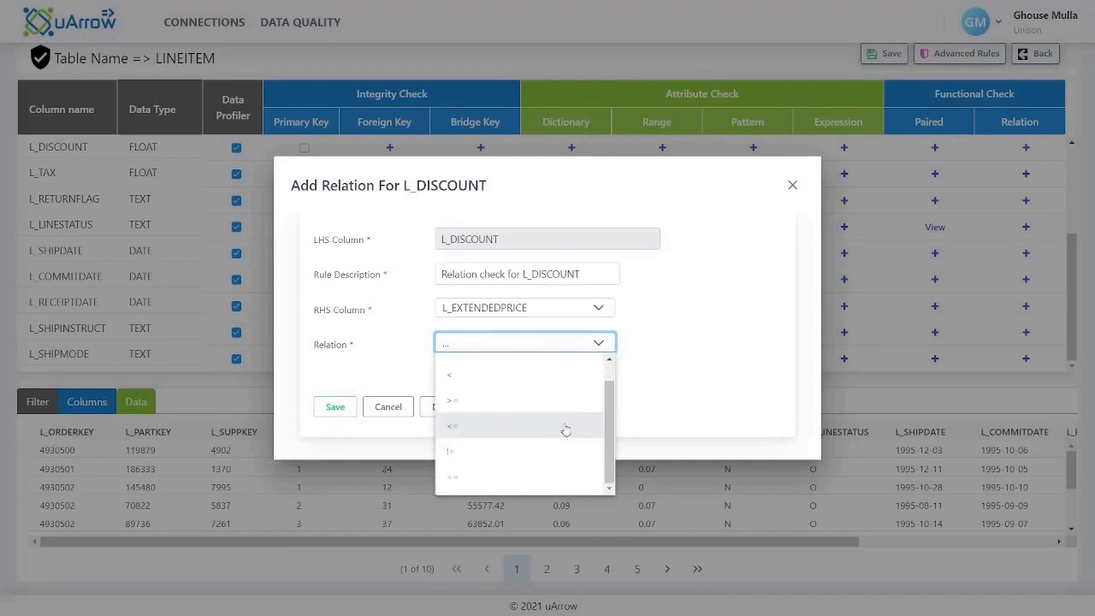
{"action": "scroll", "coordinate": [539, 418], "scroll_direction": "down", "scroll_amount": 1}
{"action": "left_click", "coordinate": [510, 426]}
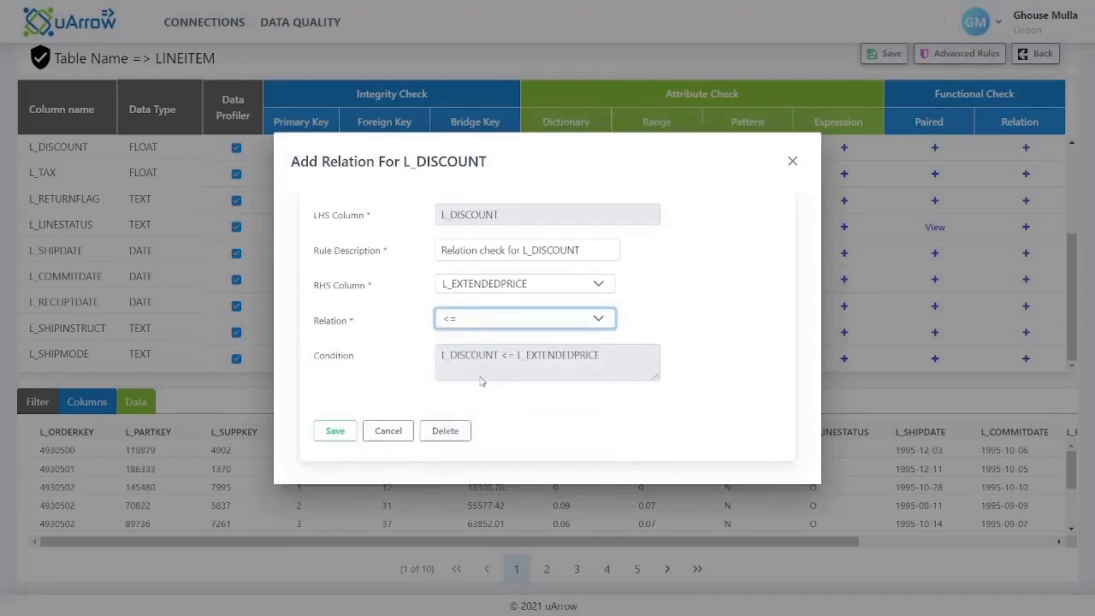
{"action": "left_click", "coordinate": [345, 432]}
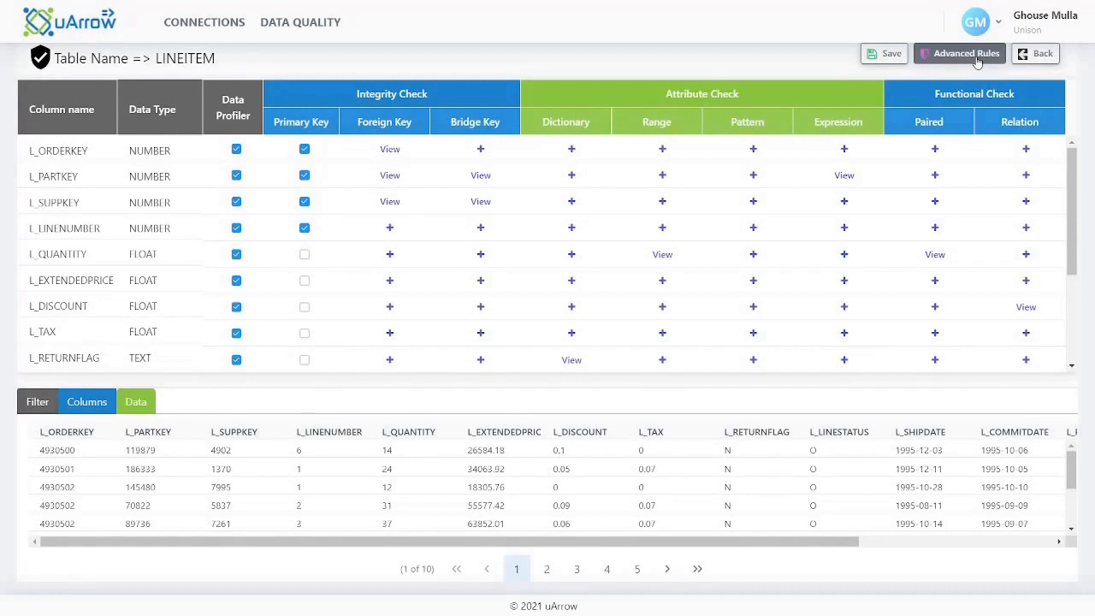
Step: Upload the advanced SQL rules for the table and validate both COMMITEDDATECHECK and TAXANDDISCOUNT individually
{"action": "left_click", "coordinate": [977, 56]}
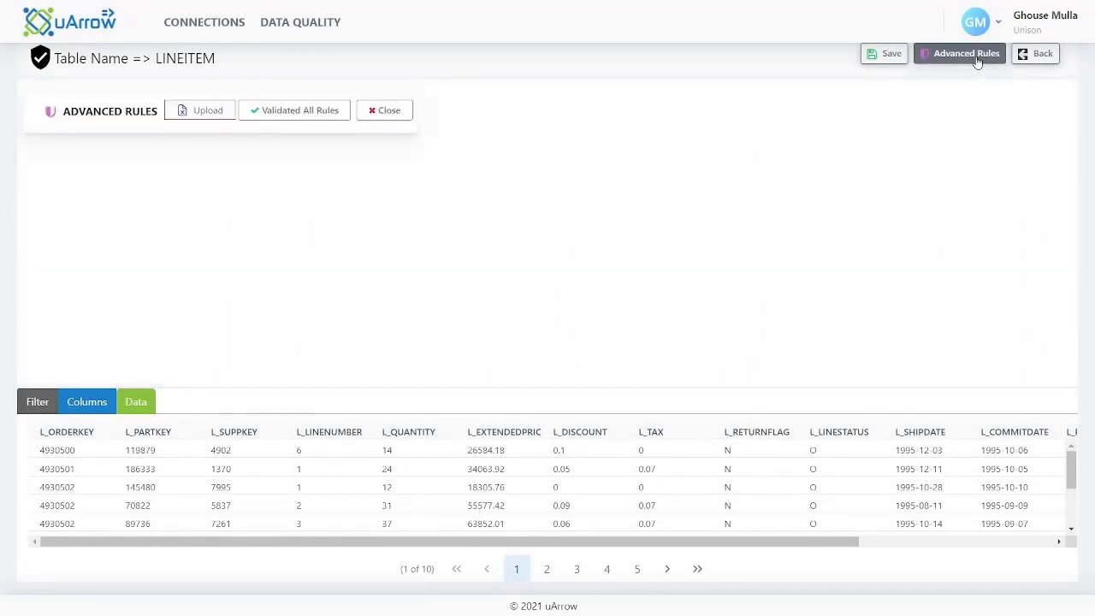
{"action": "left_click", "coordinate": [208, 116]}
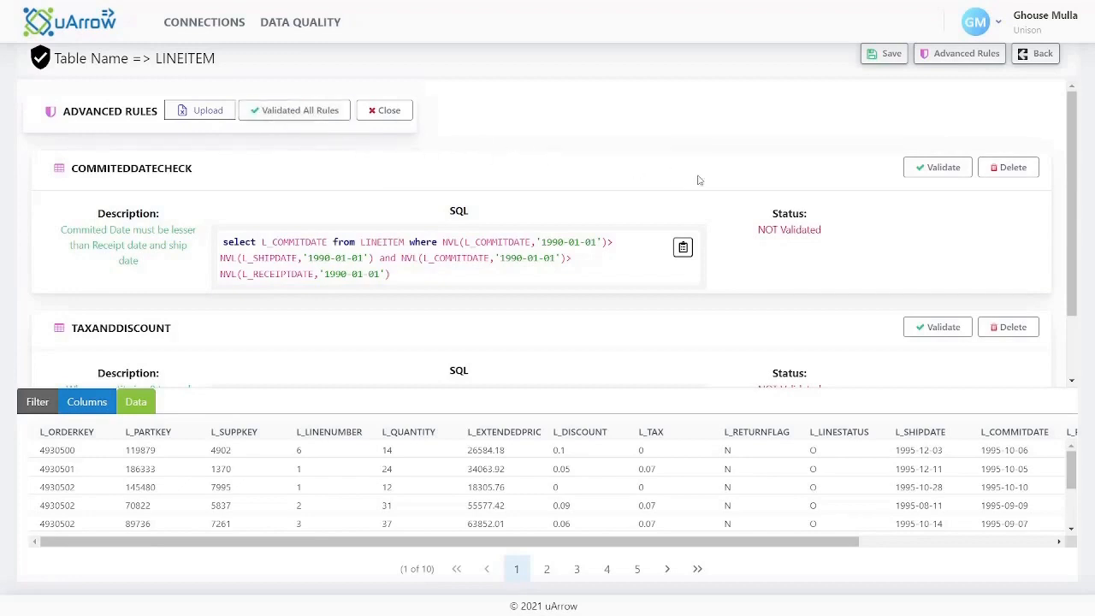
{"action": "left_click", "coordinate": [935, 172]}
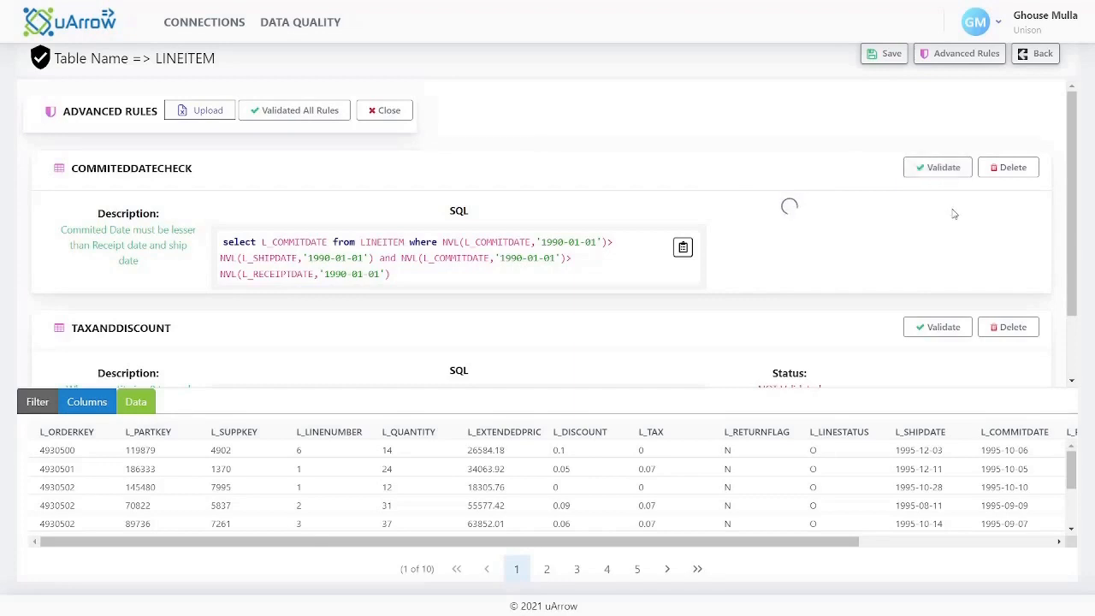
{"action": "scroll", "coordinate": [954, 214], "scroll_direction": "down", "scroll_amount": 1}
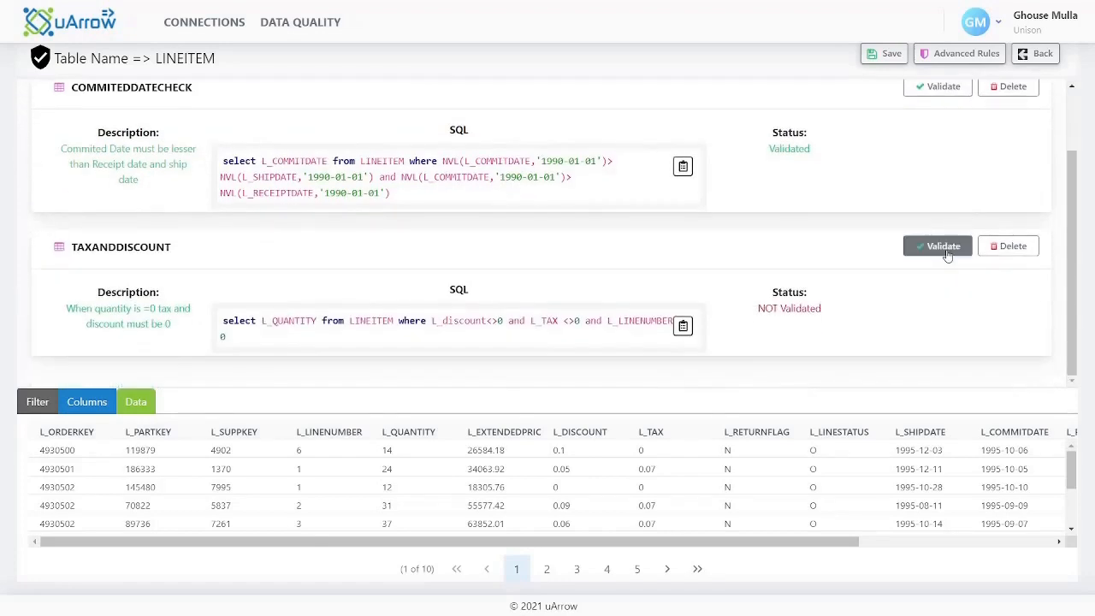
{"action": "left_click", "coordinate": [943, 247]}
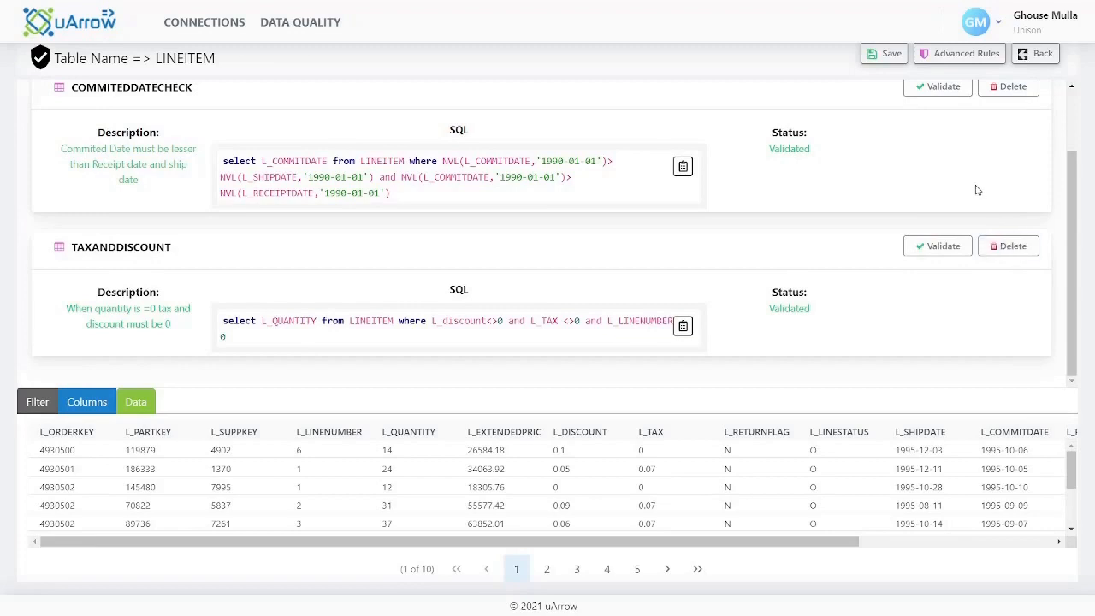
Step: Close the advanced rules and save the LINEITEM table configuration
{"action": "scroll", "coordinate": [977, 188], "scroll_direction": "up", "scroll_amount": 1}
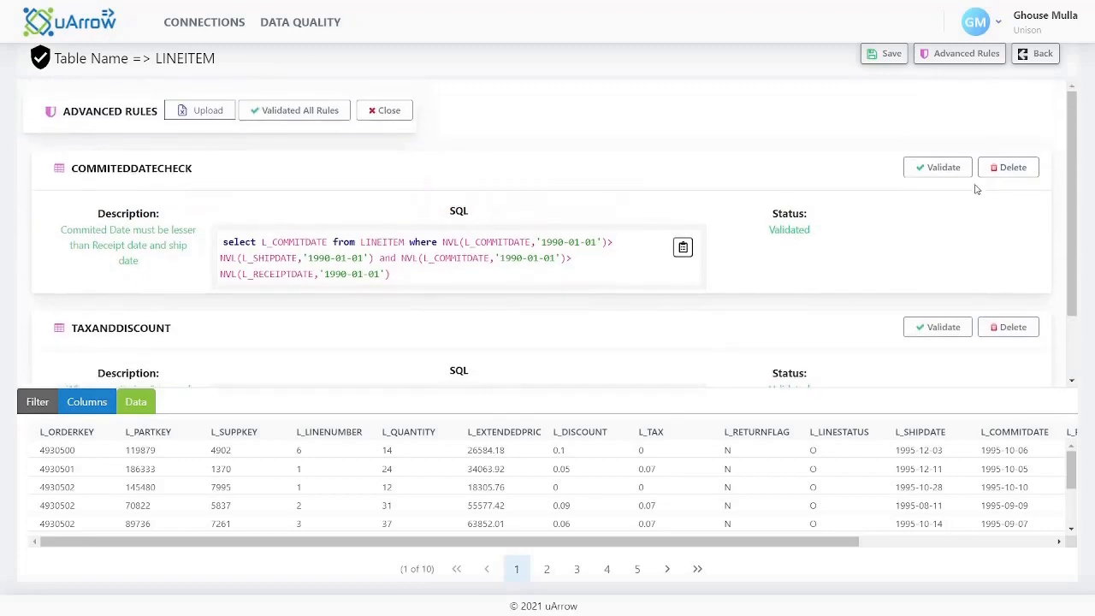
{"action": "left_click", "coordinate": [389, 111]}
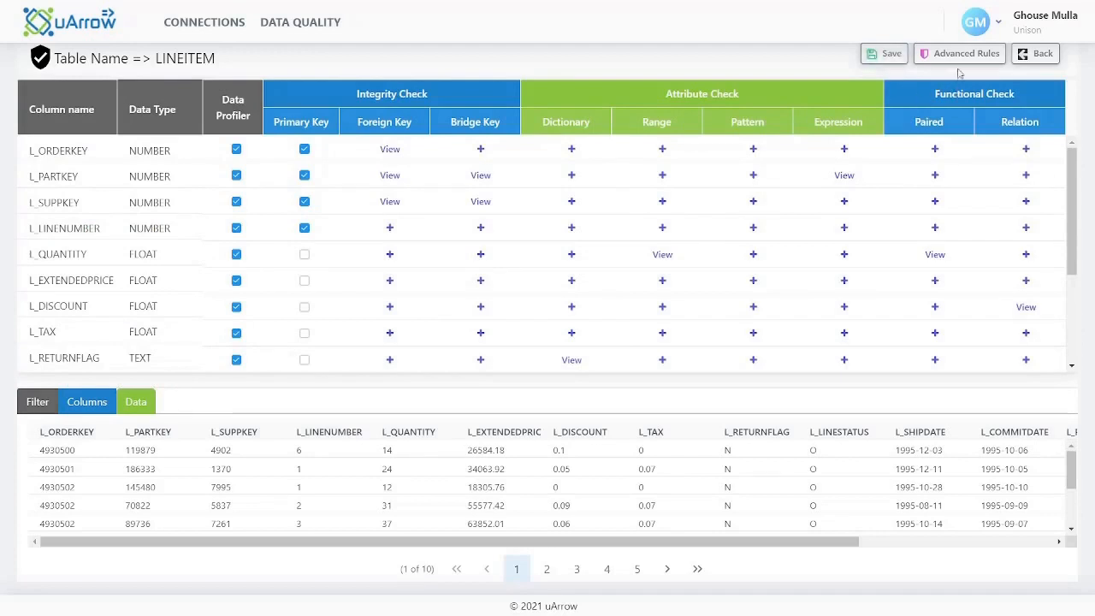
{"action": "left_click", "coordinate": [889, 57]}
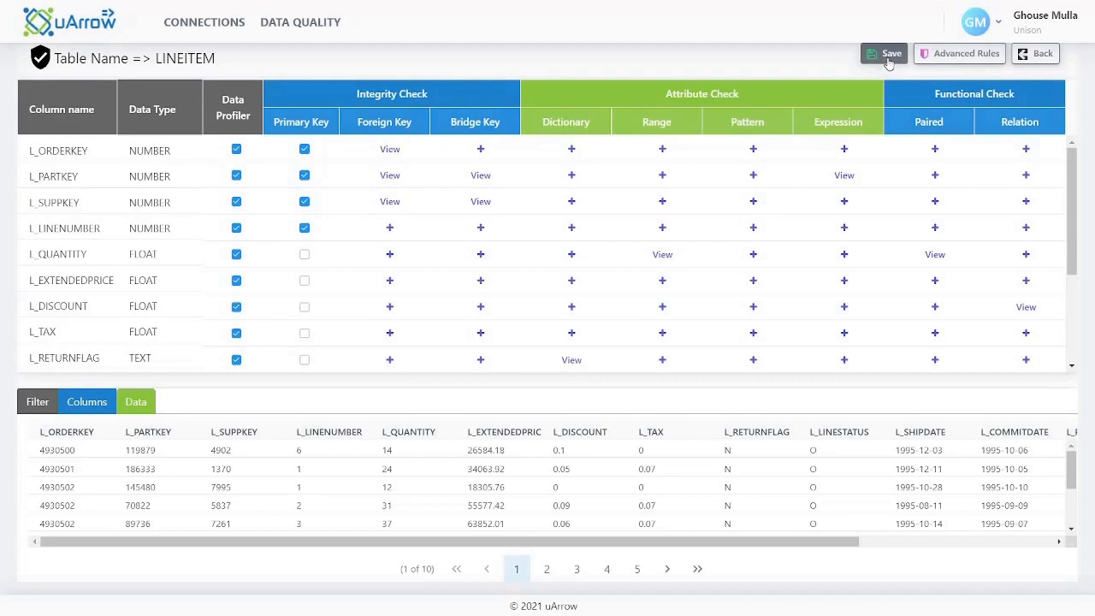